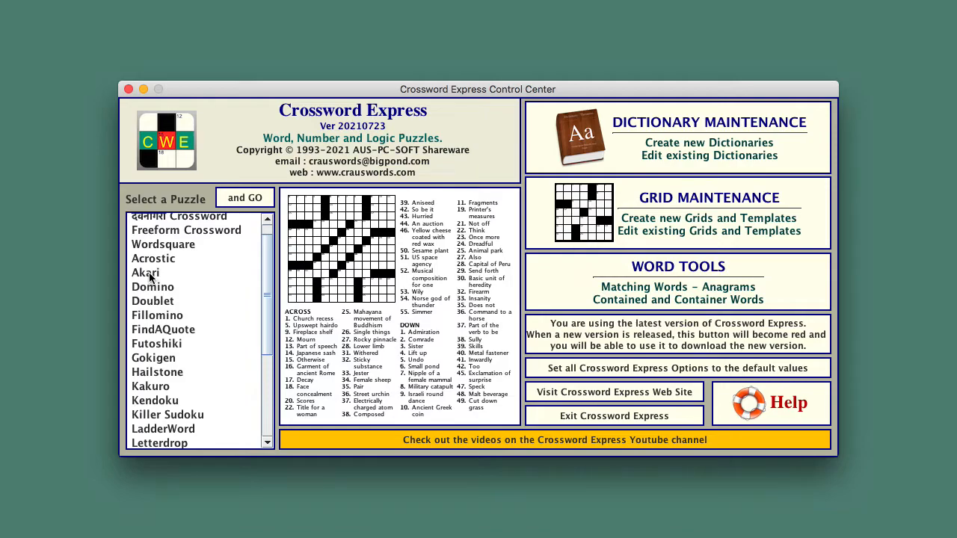
Step: Open the Akari puzzle module from the puzzle list and move its window nearer the screen corner
click(147, 275)
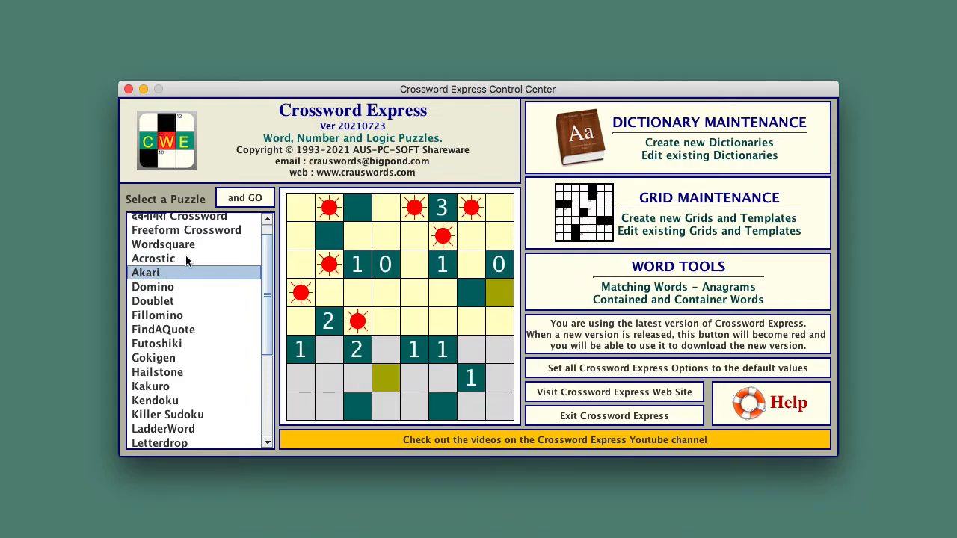
click(246, 199)
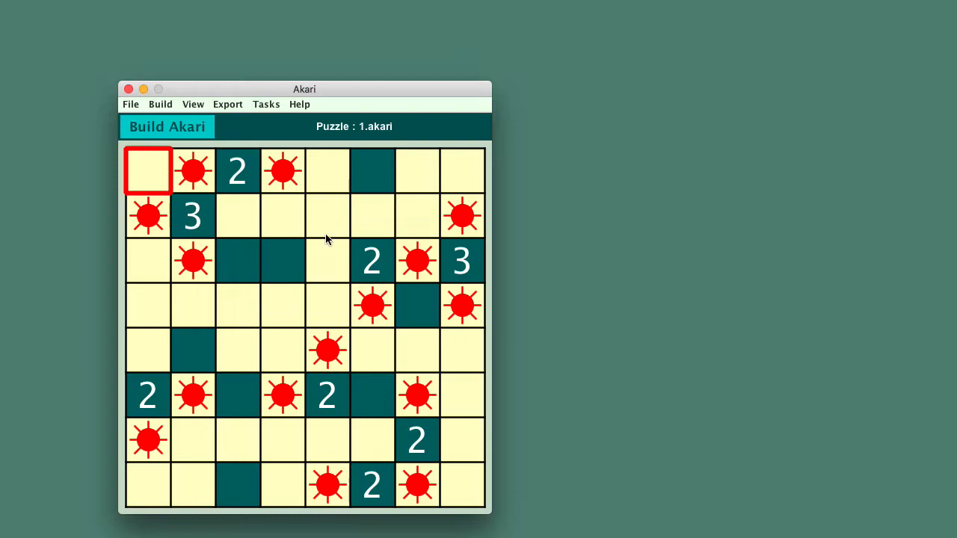
drag(359, 89, 295, 59)
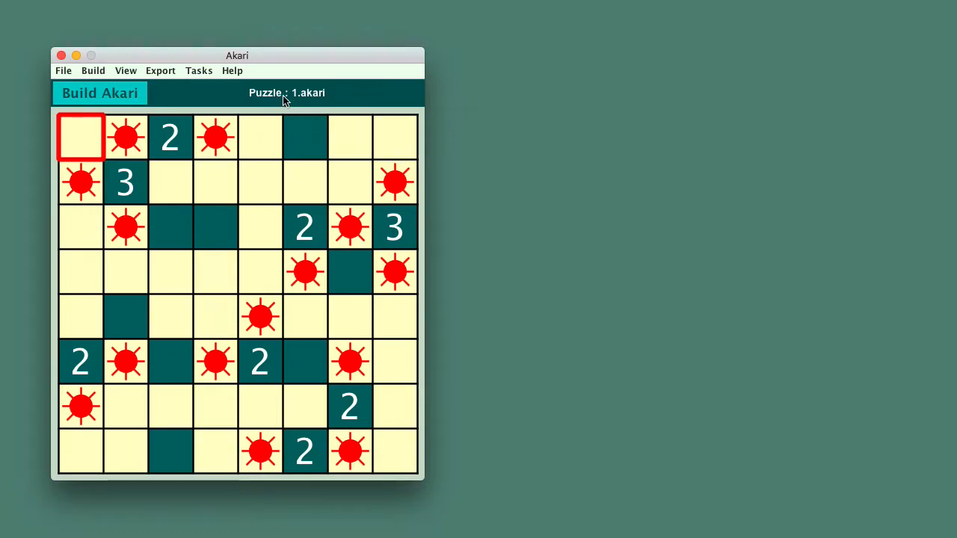
Step: Read the help page on building Akari puzzles, and close it
click(232, 72)
click(238, 88)
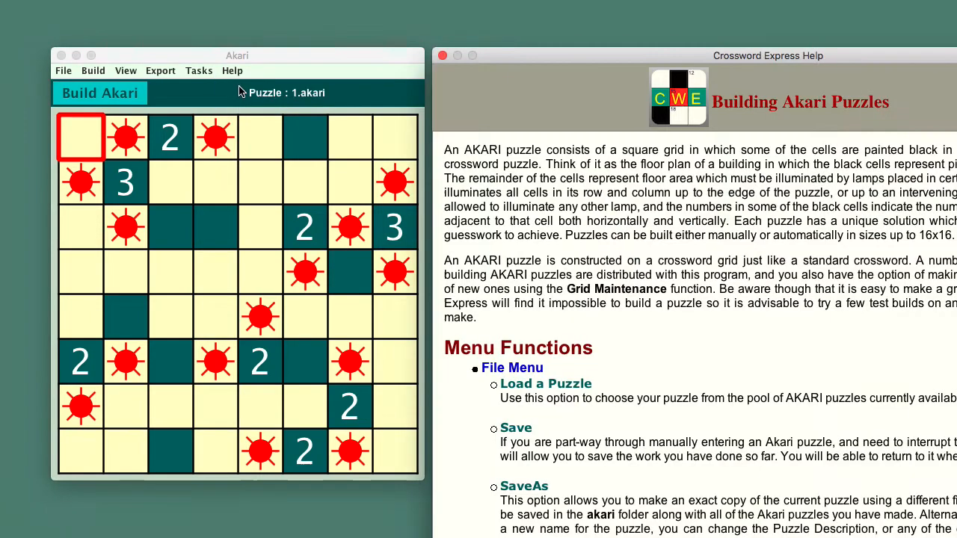
drag(684, 52, 512, 29)
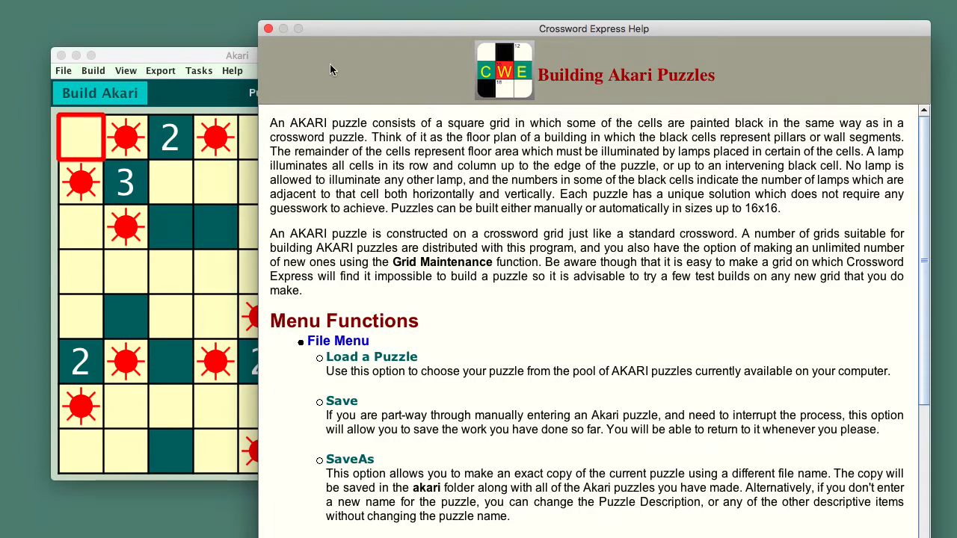
click(269, 29)
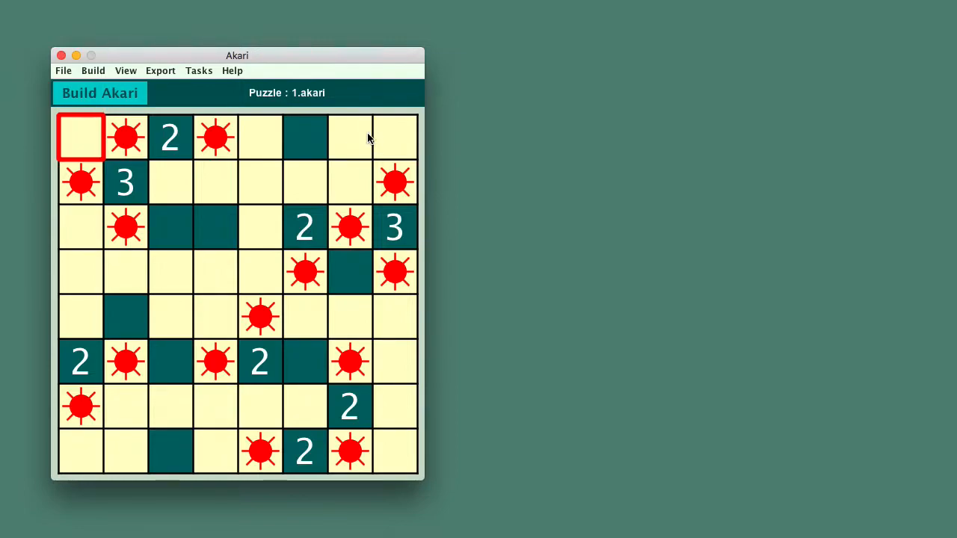
Step: Set the Akari build options to make 30 puzzles, with the first puzzle named 1
click(93, 72)
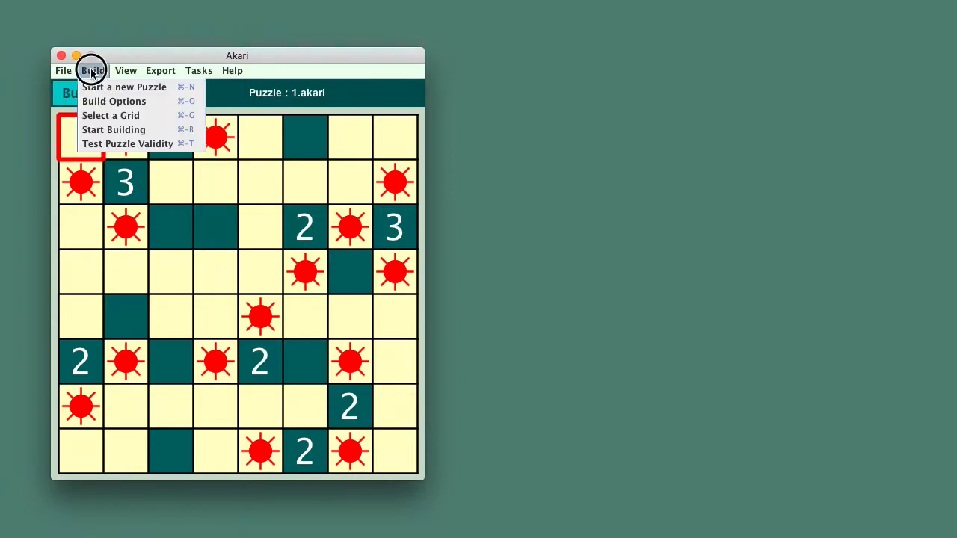
click(118, 107)
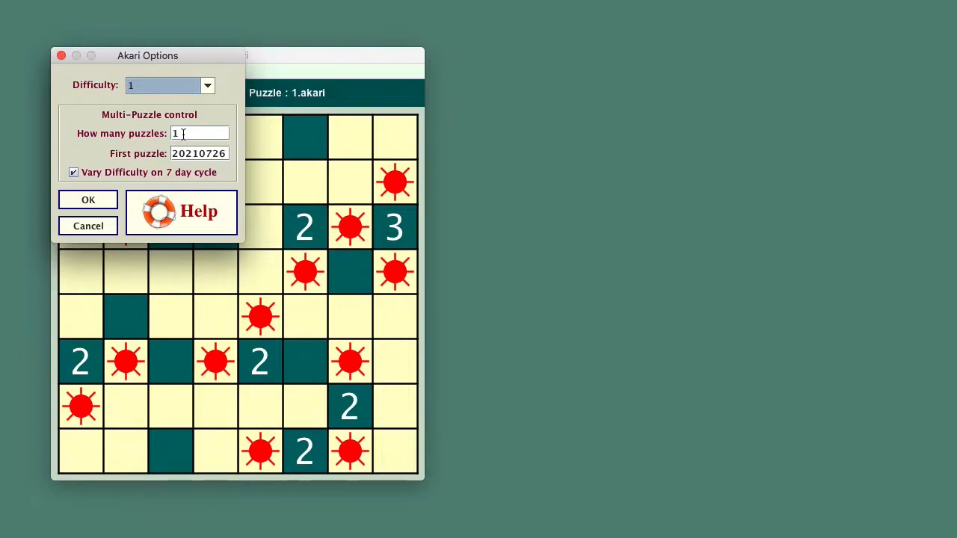
double_click(174, 133)
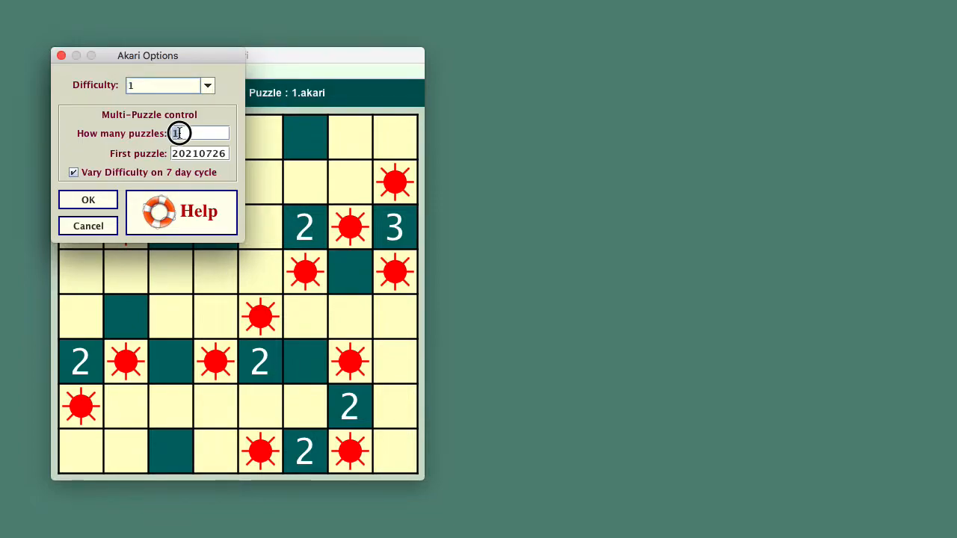
text(30)
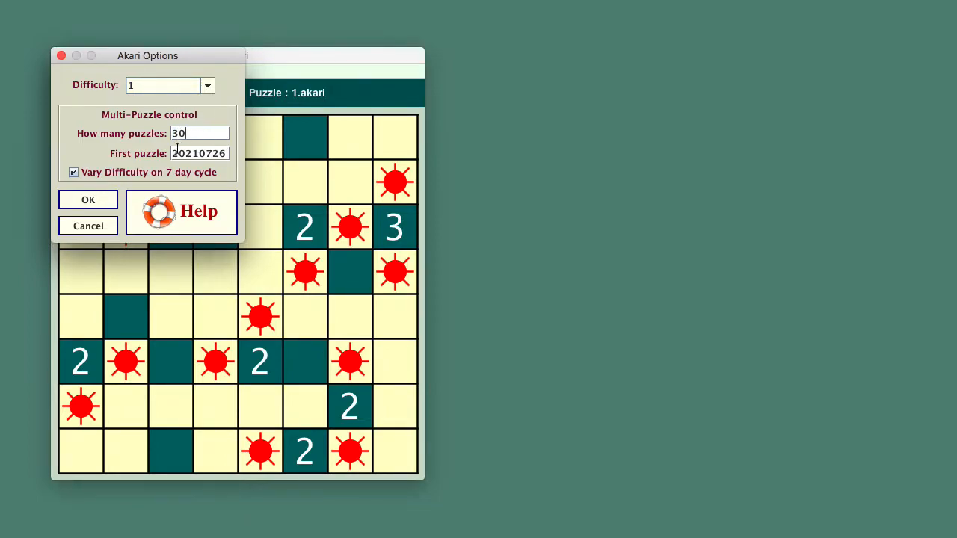
drag(173, 154, 227, 154)
text(1)
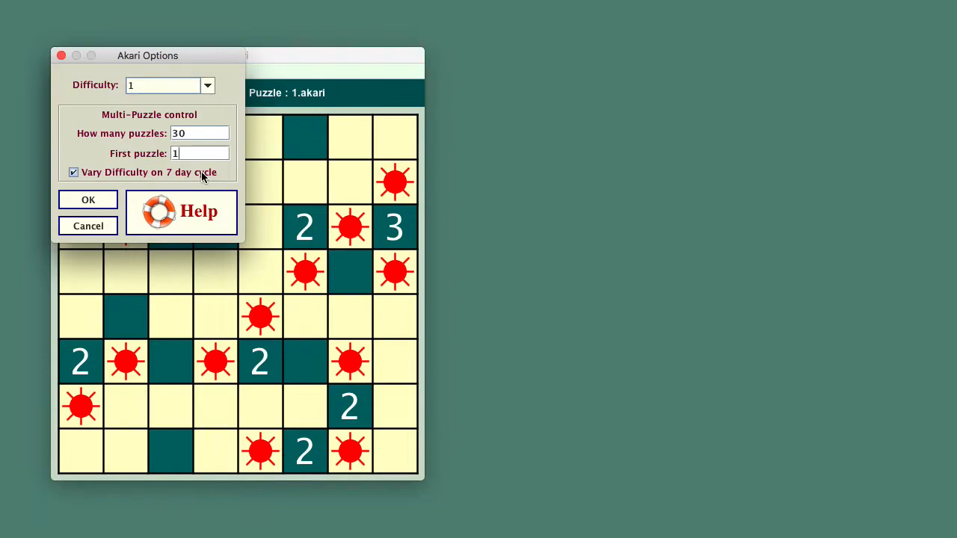
click(89, 203)
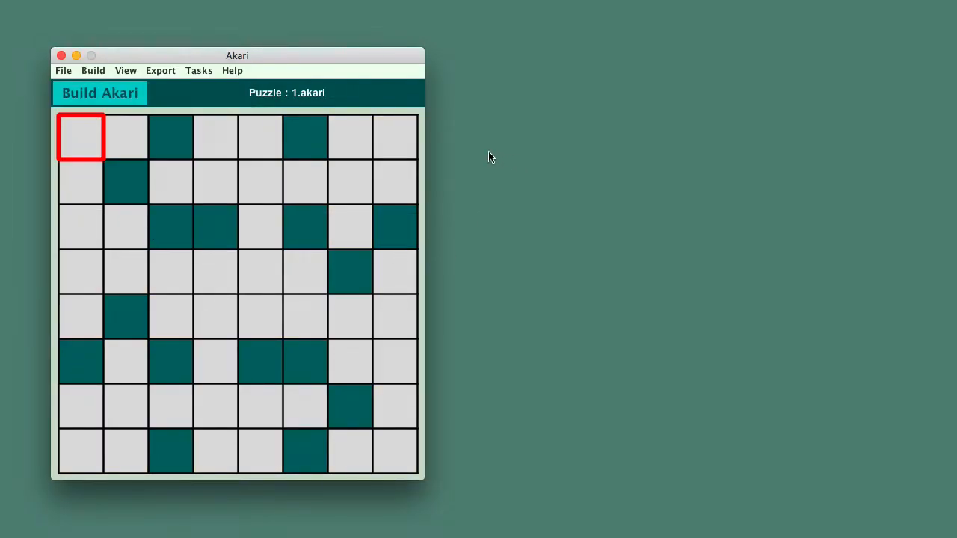
Step: Build the batch of Akari puzzles and dismiss the save message
click(95, 72)
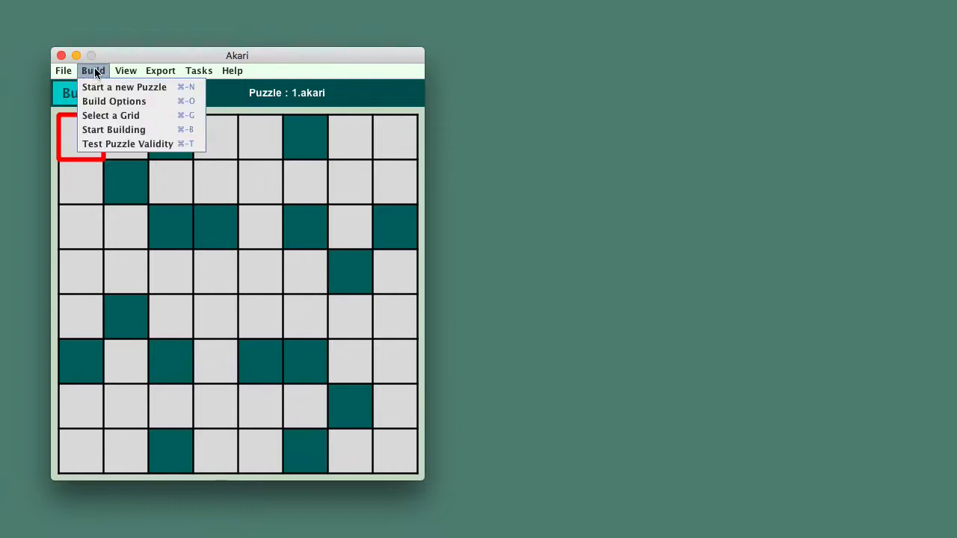
click(115, 130)
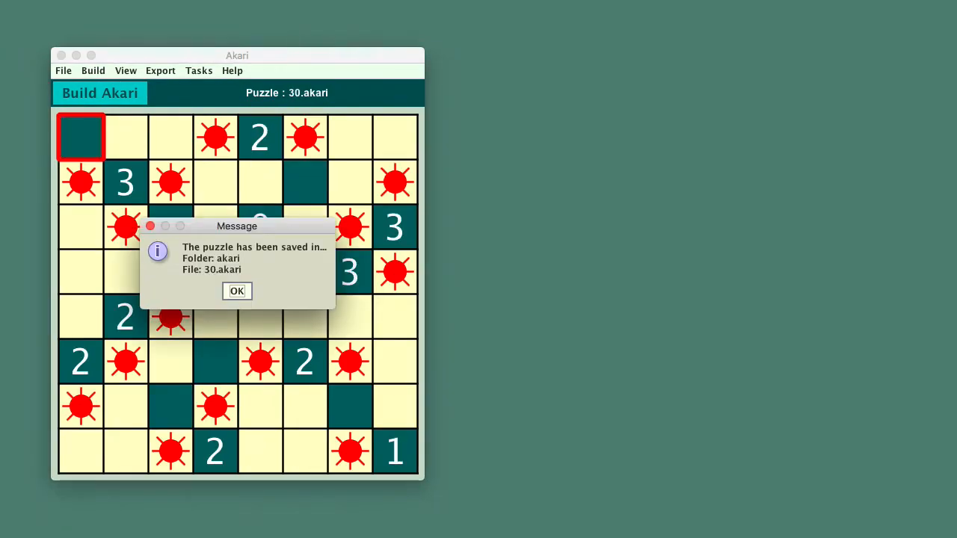
click(237, 293)
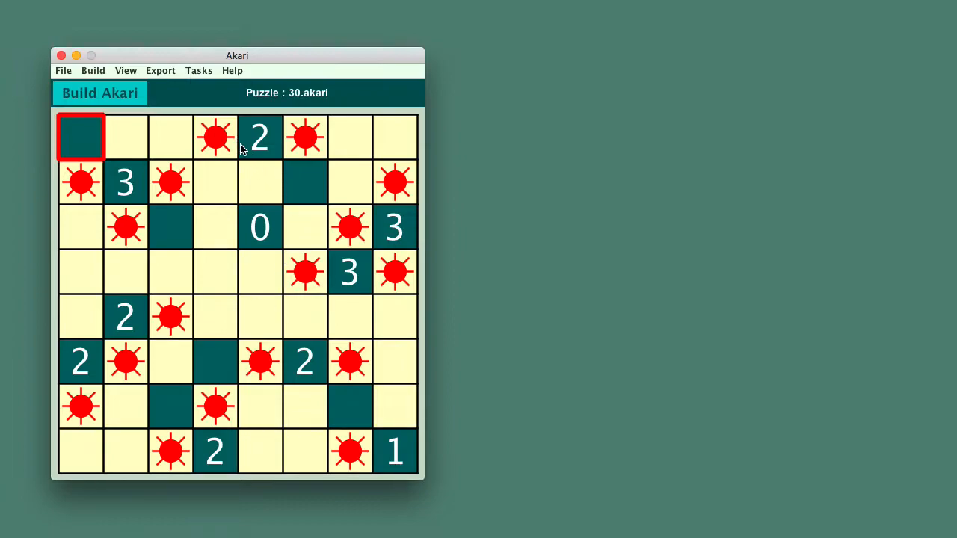
Step: Set up an Akari KDP book export of 5 pages containing the puzzles
click(162, 72)
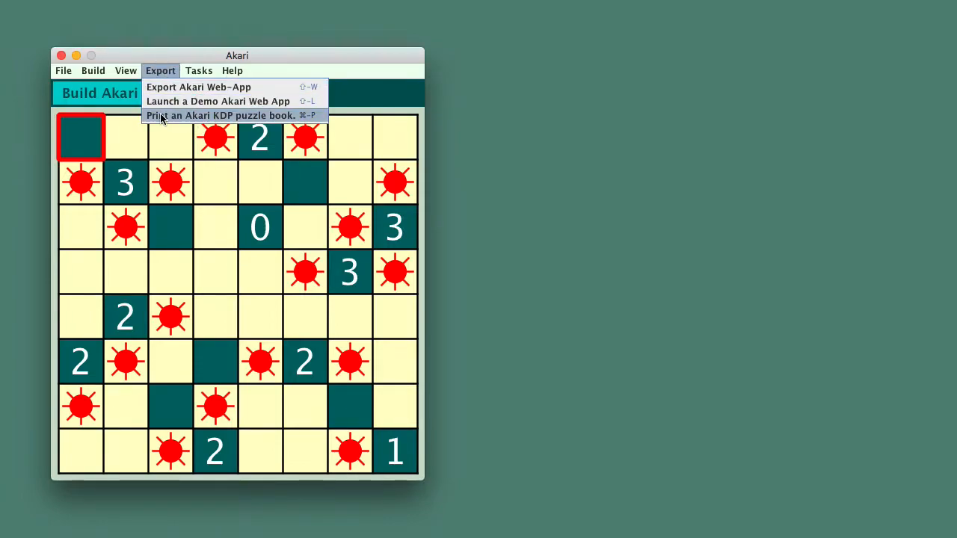
click(260, 116)
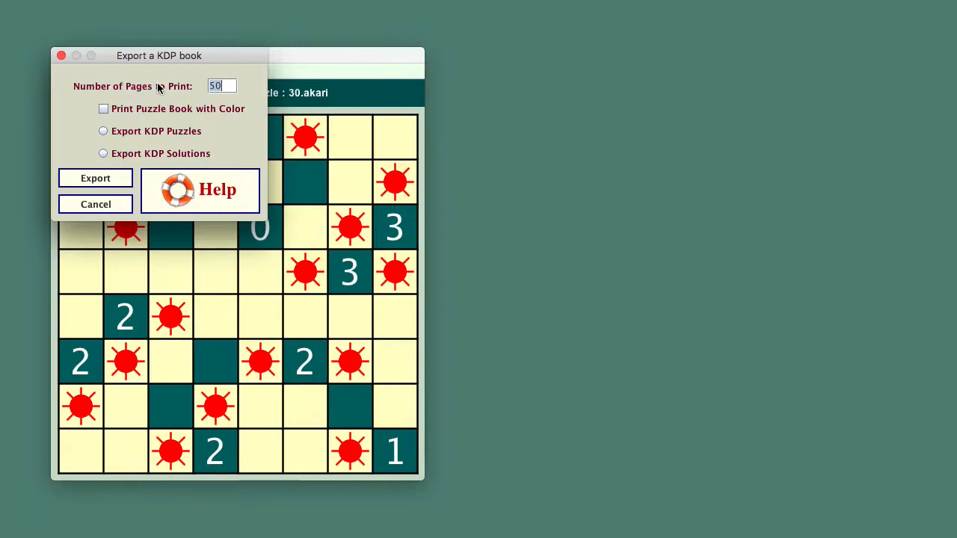
click(225, 86)
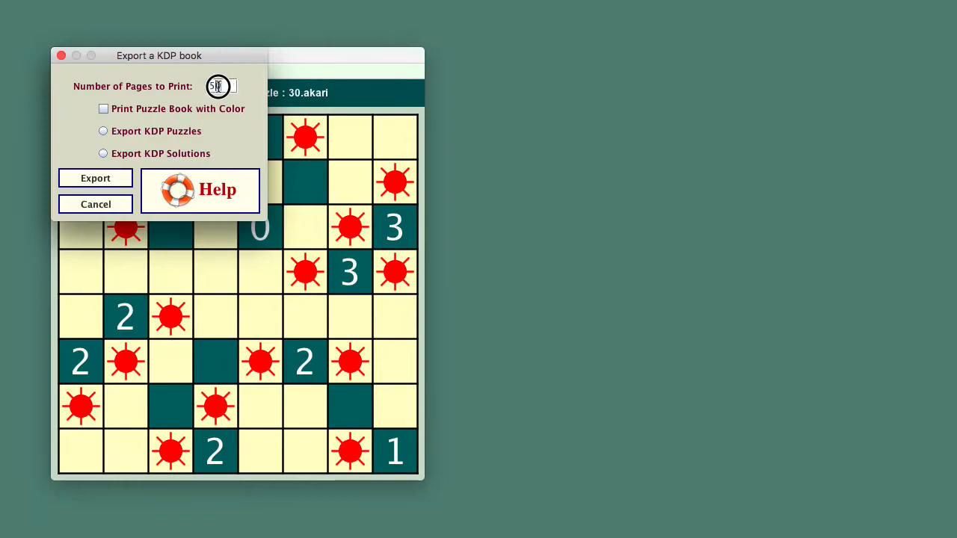
key(BackSpace)
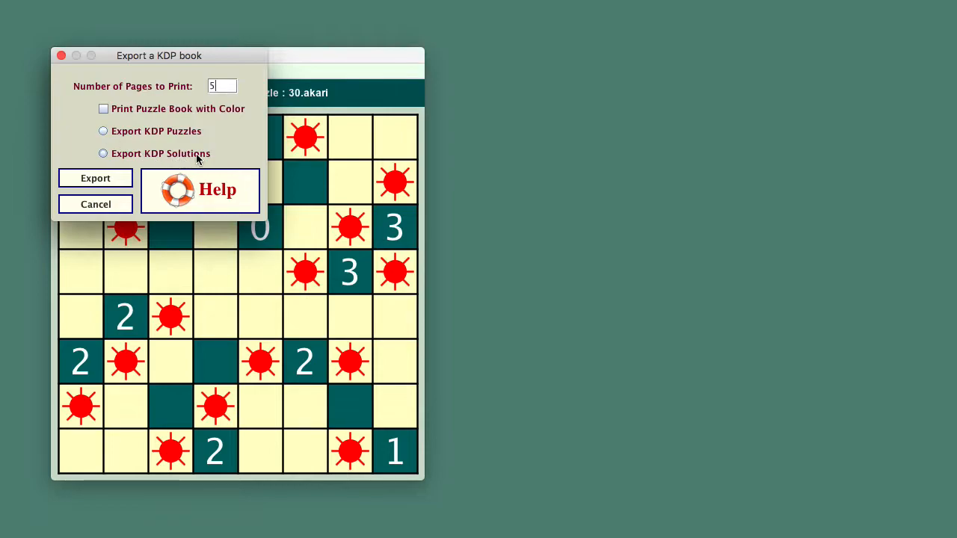
click(103, 131)
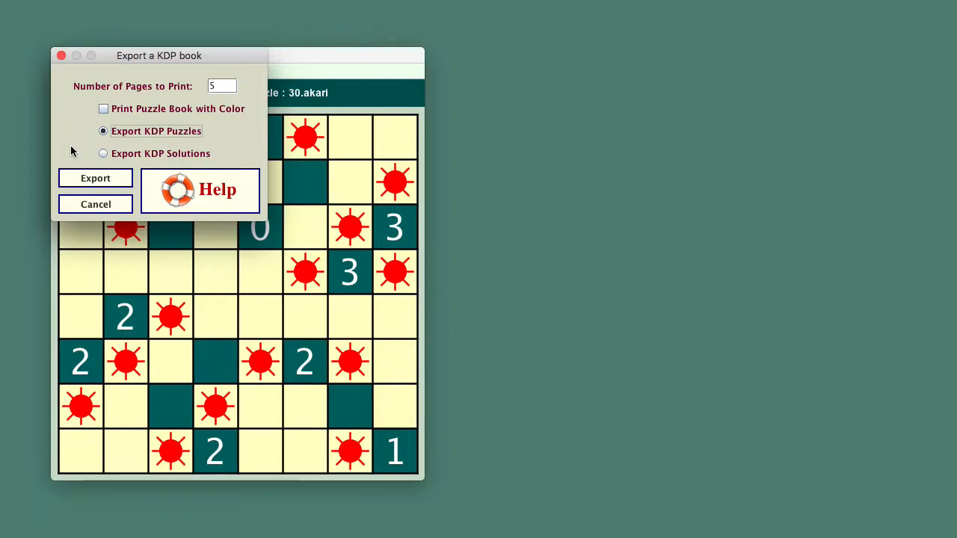
Step: Export the KDP puzzle pages and open them as a PDF in Preview
click(100, 182)
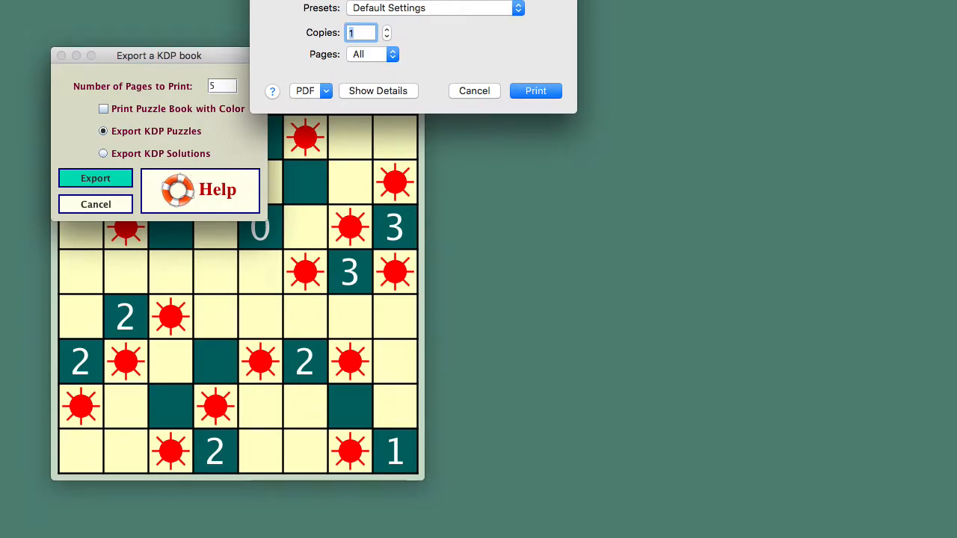
drag(601, 184, 655, 147)
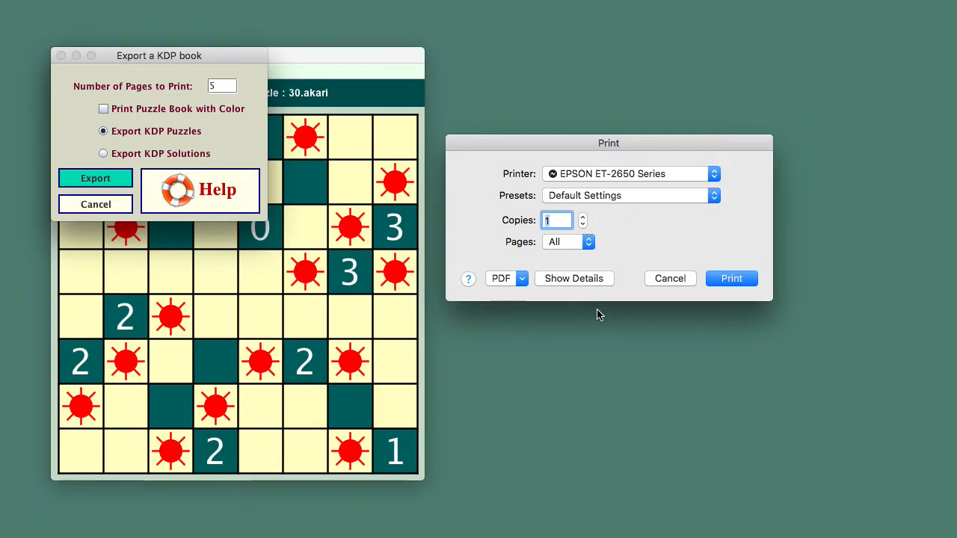
click(524, 281)
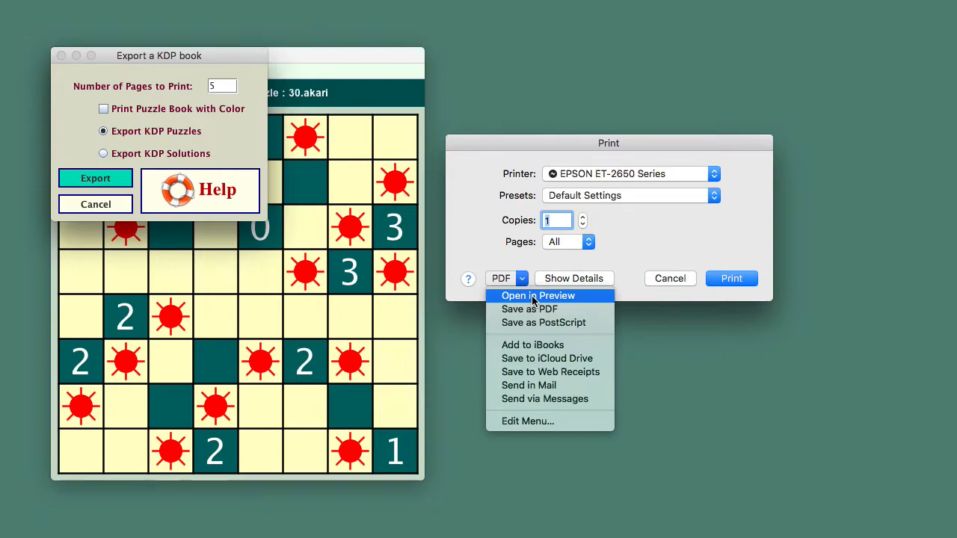
click(534, 297)
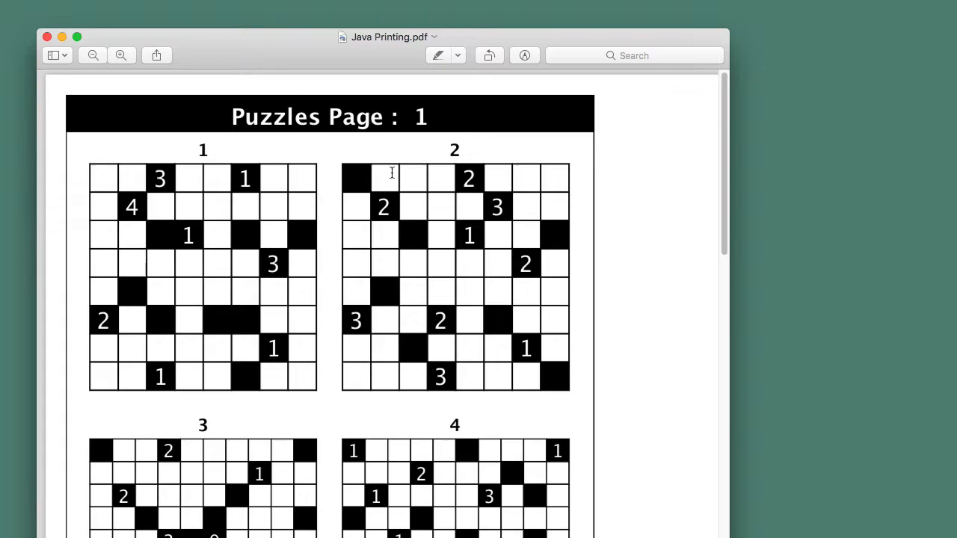
Step: Shrink and reposition the PDF window, look through the exported puzzle pages, and close the document
drag(730, 327, 444, 303)
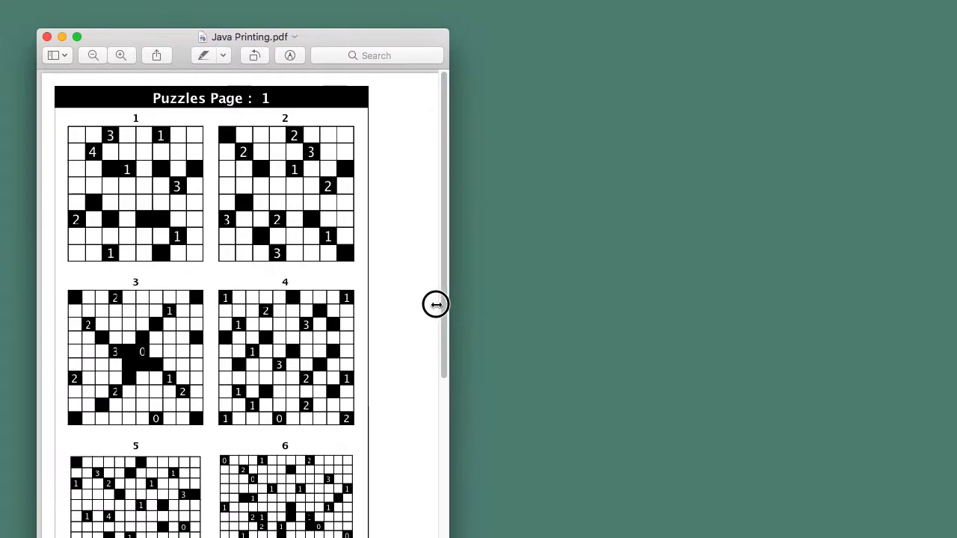
drag(321, 34, 430, 6)
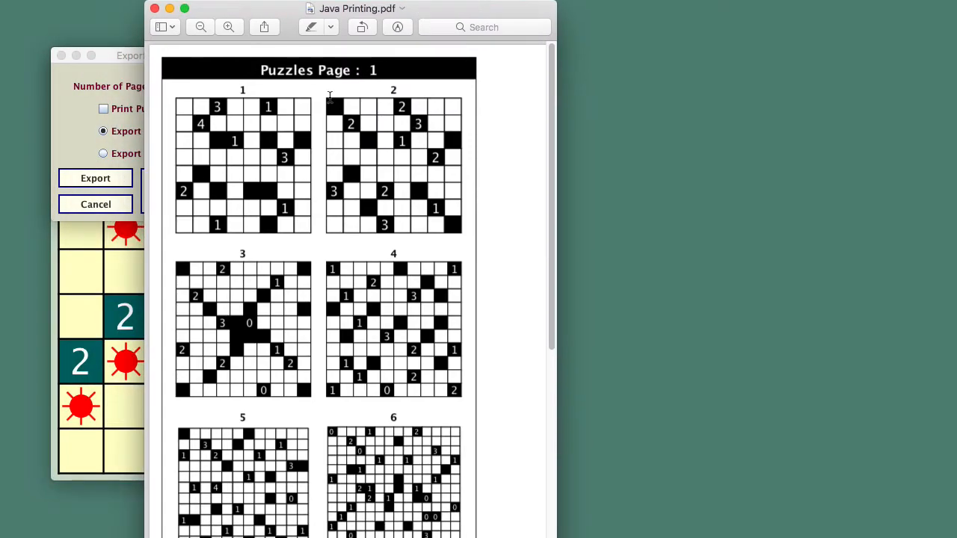
scroll(527, 324, down, 5)
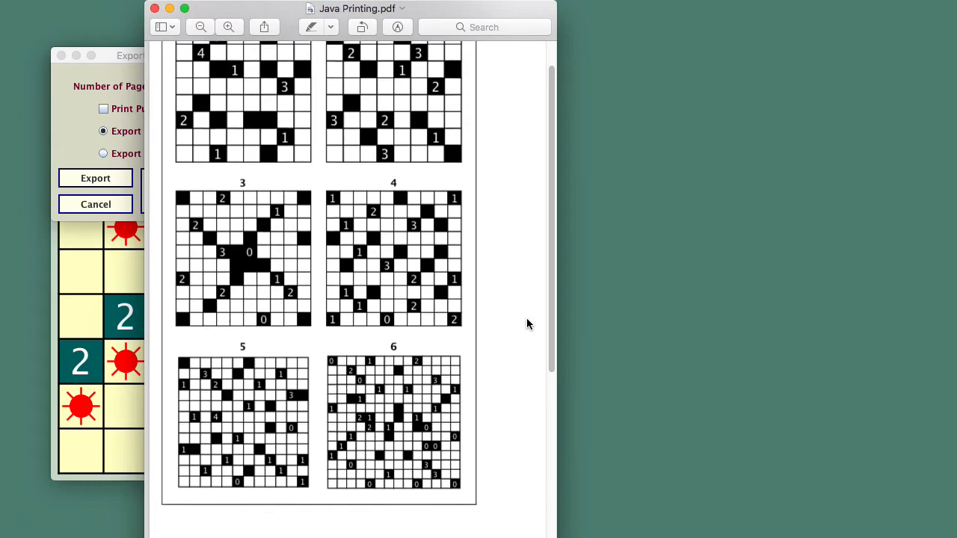
scroll(527, 324, down, 10)
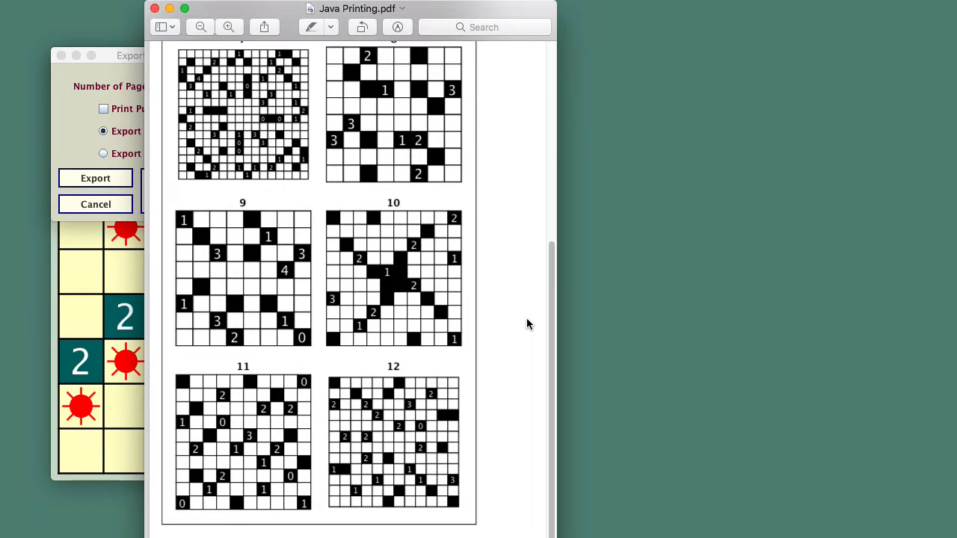
scroll(526, 324, down, 5)
scroll(527, 323, down, 15)
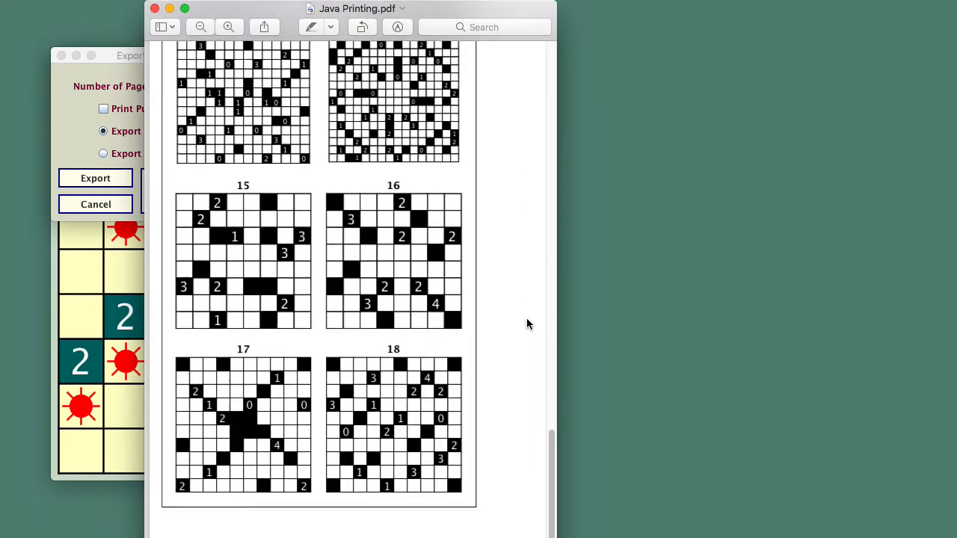
scroll(526, 323, down, 10)
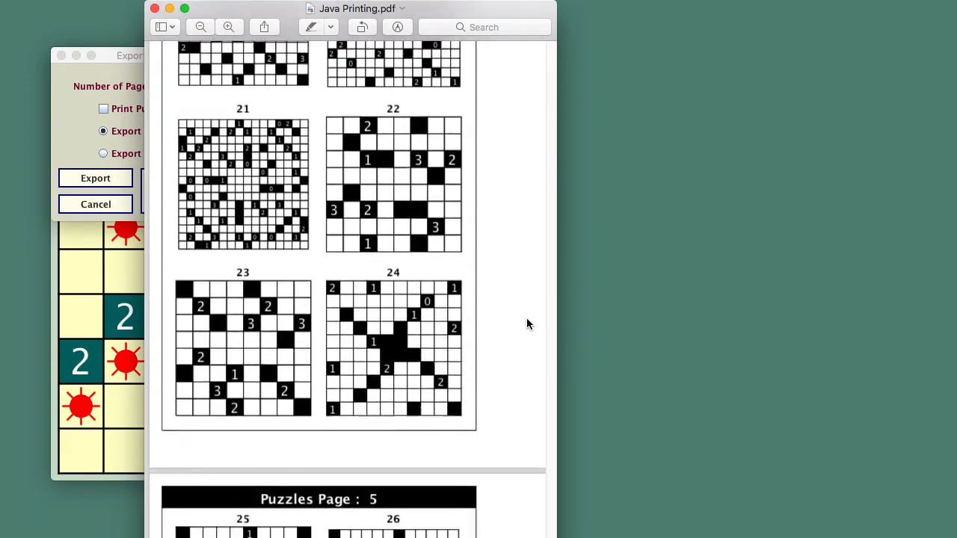
scroll(527, 324, right, 2)
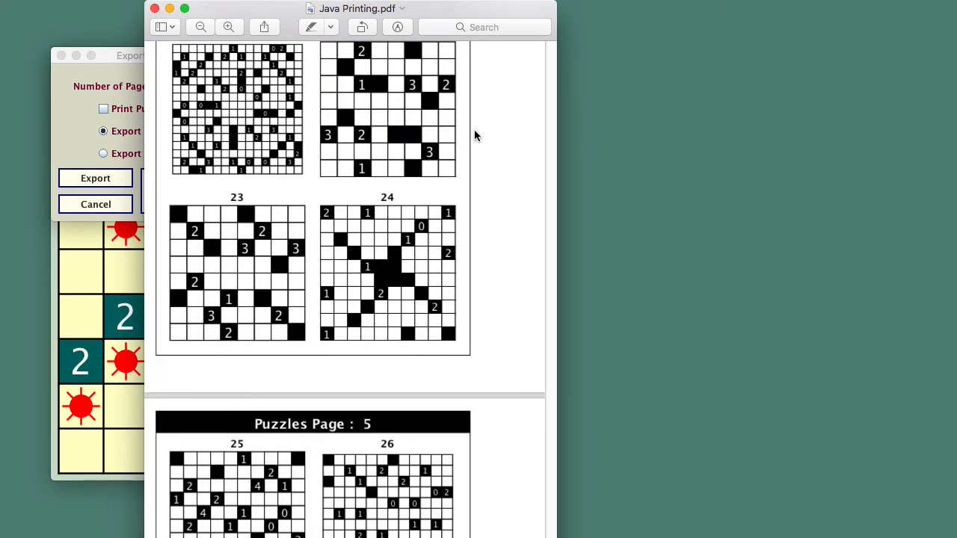
click(154, 9)
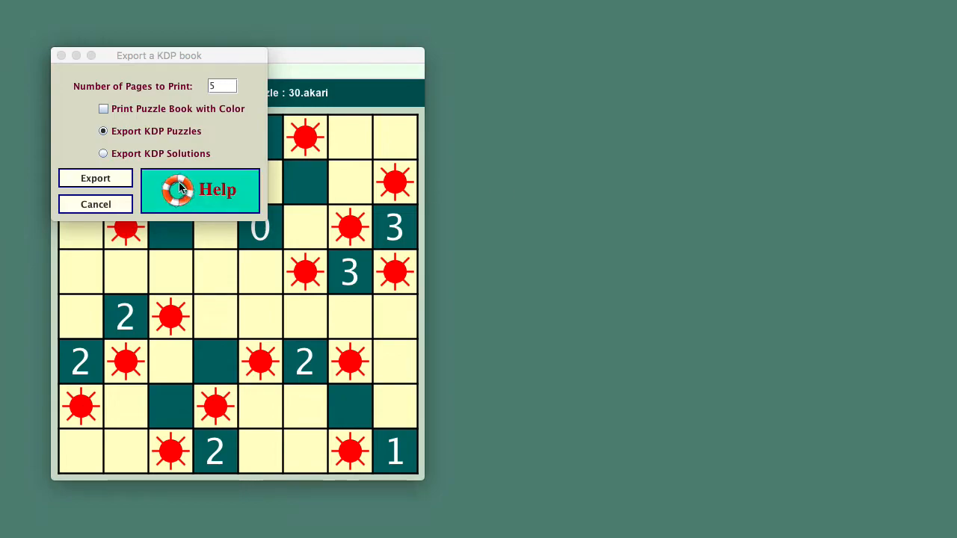
Step: Export the 5 KDP solution pages without color and open them as a PDF in Preview
click(104, 154)
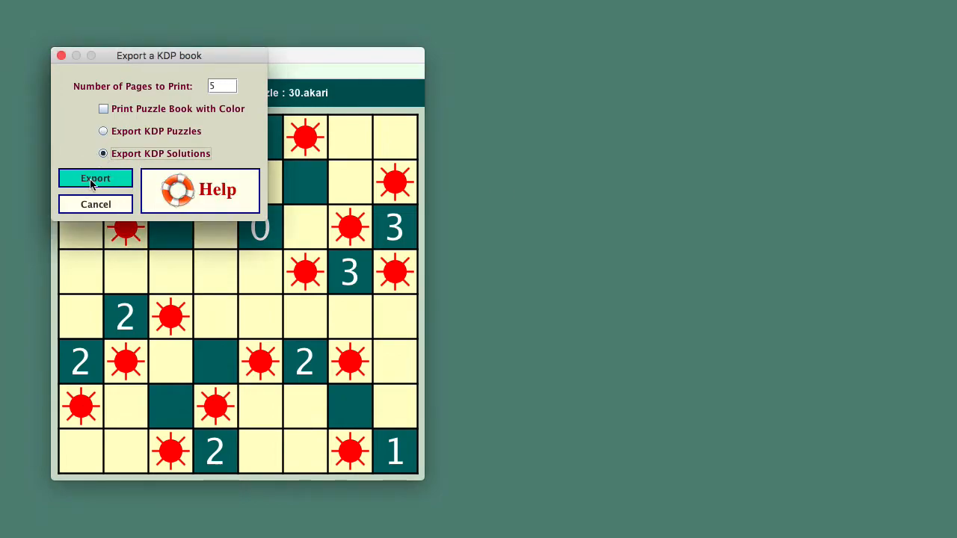
click(94, 181)
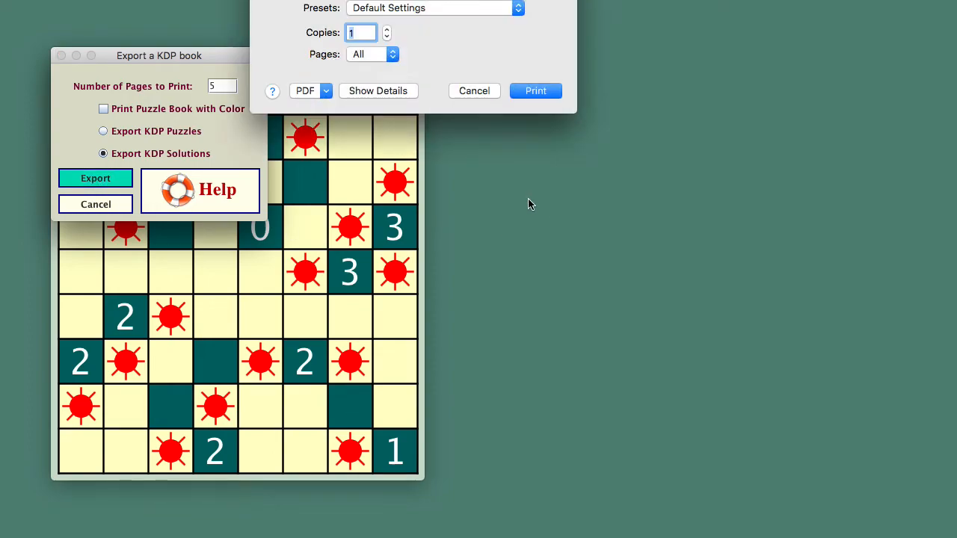
drag(490, 3, 711, 164)
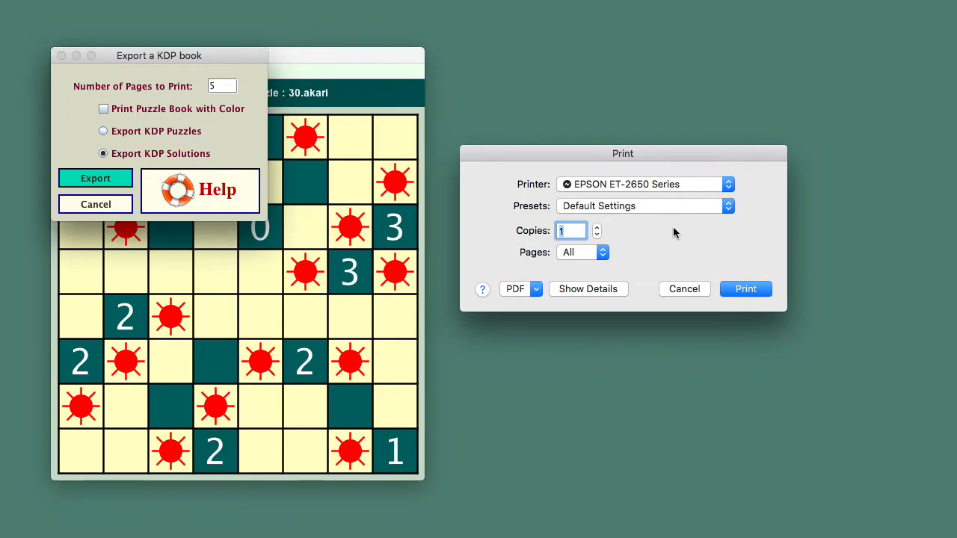
click(535, 289)
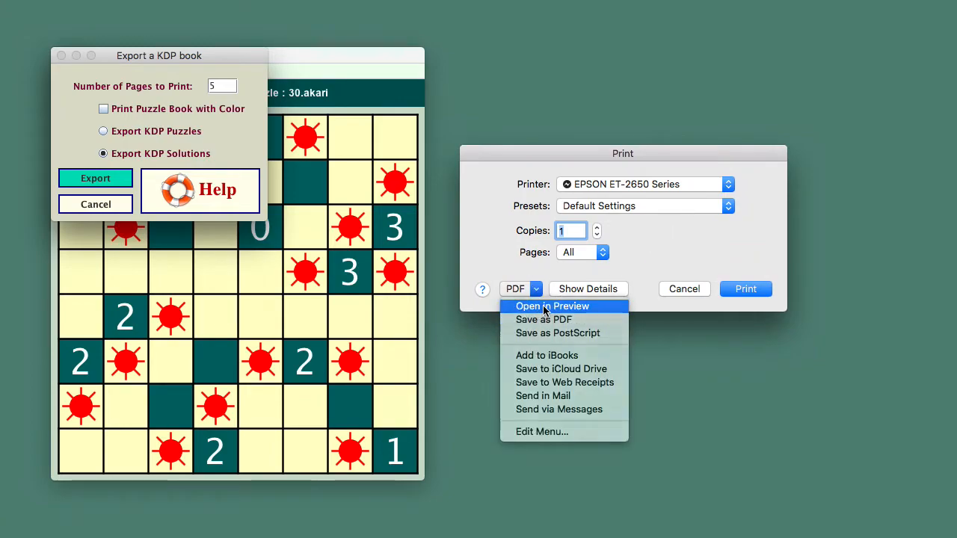
click(544, 307)
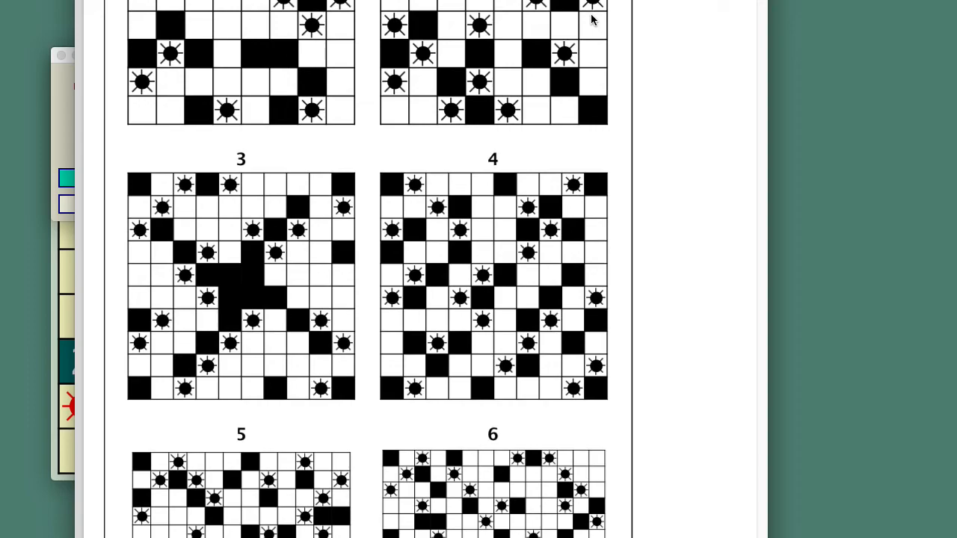
Step: Look through the black-and-white solution pages in the exported PDF and close the document
scroll(617, 166, up, 5)
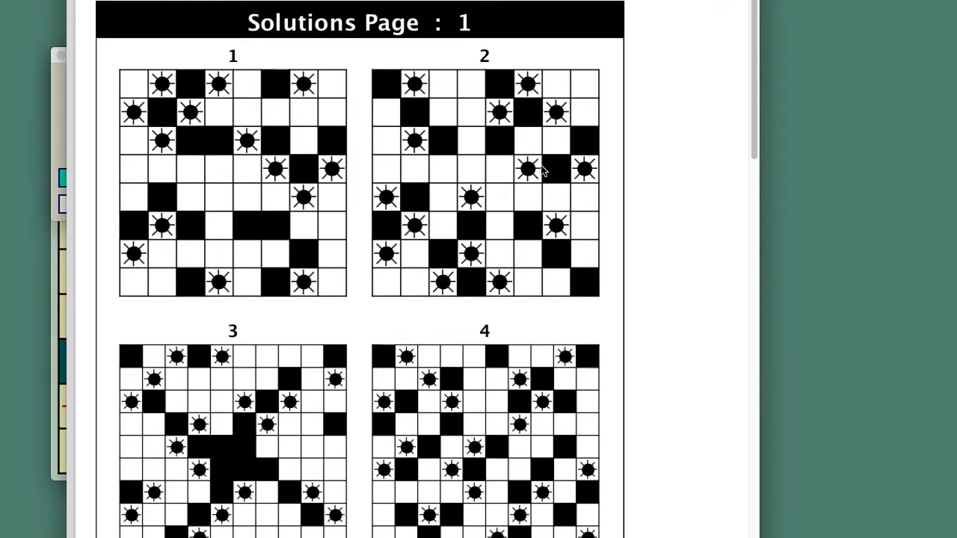
scroll(673, 247, down, 10)
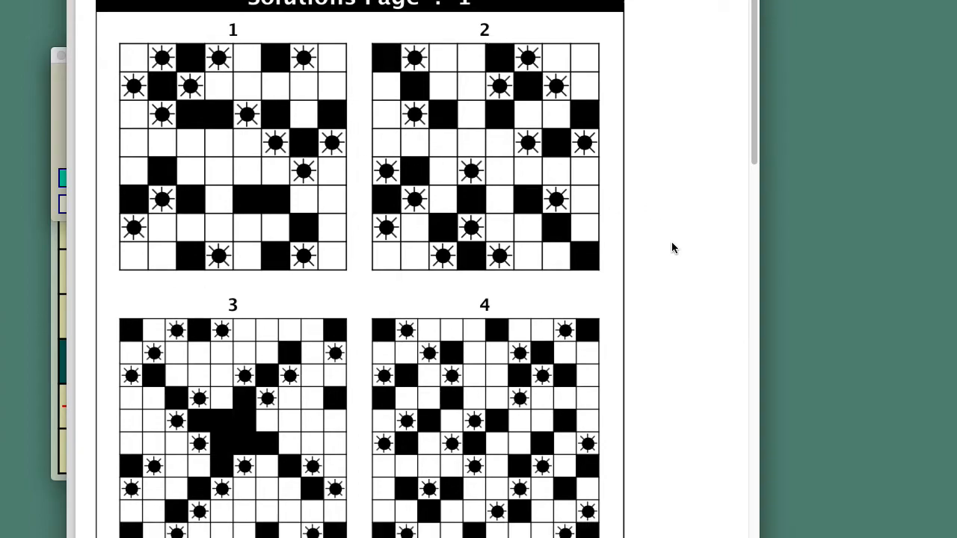
scroll(673, 247, down, 20)
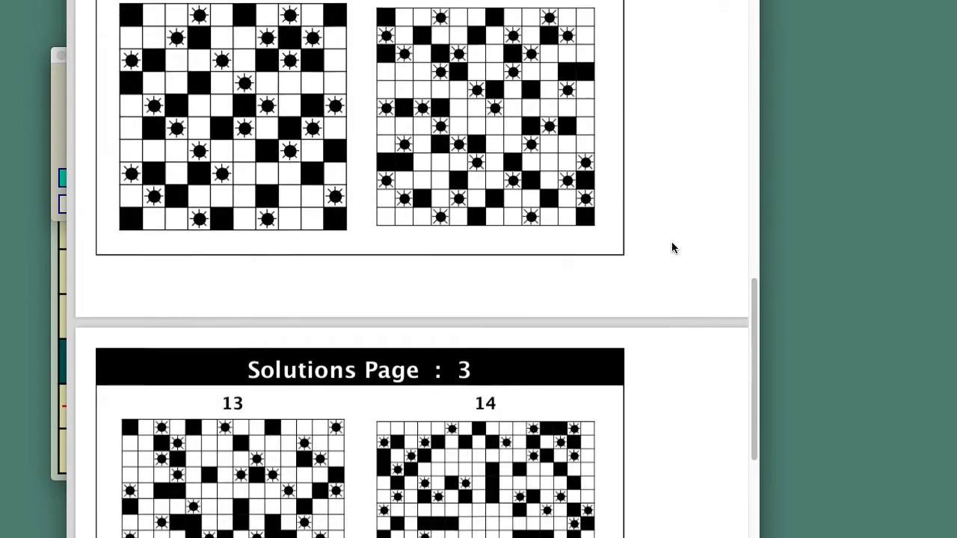
scroll(672, 248, down, 10)
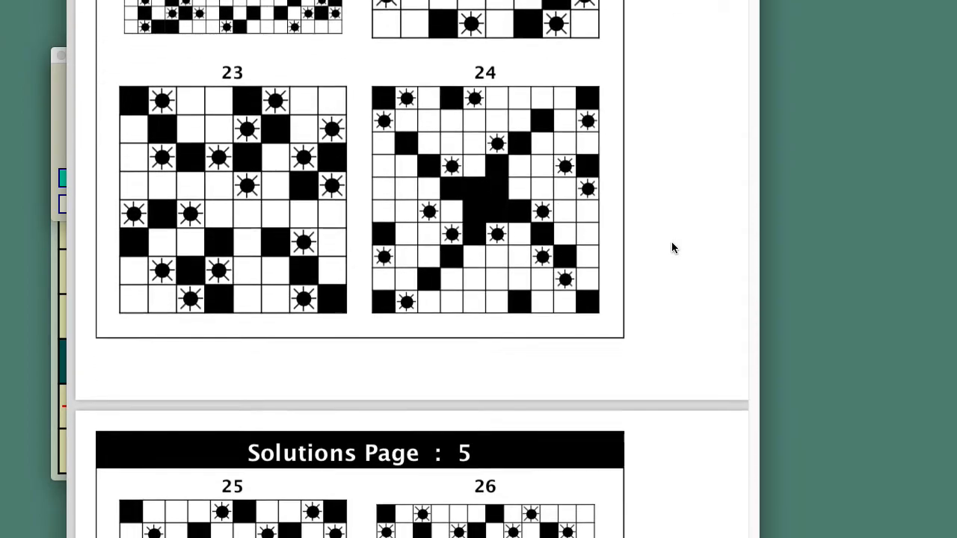
key(super+w)
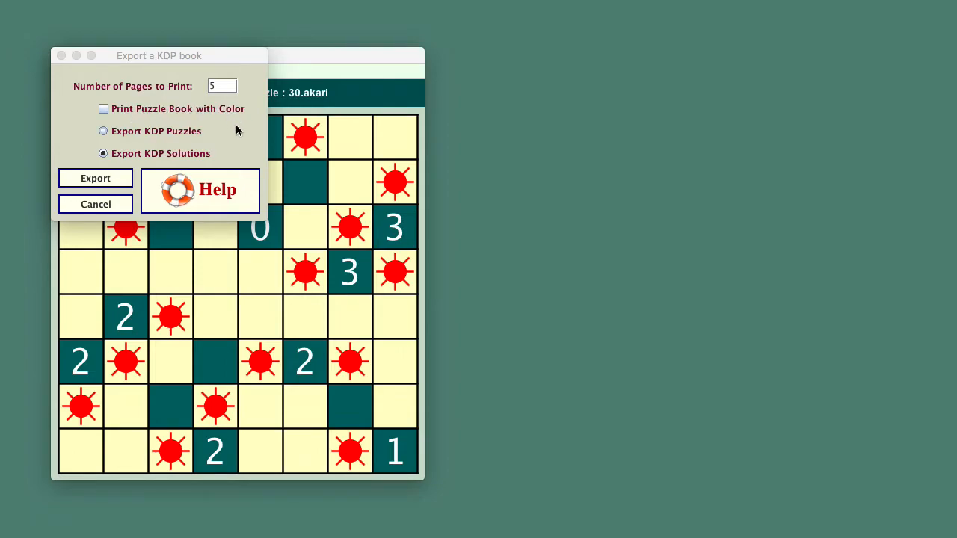
Step: Turn on color printing for the puzzle book, export the KDP solutions again, and open the PDF in Preview
click(104, 110)
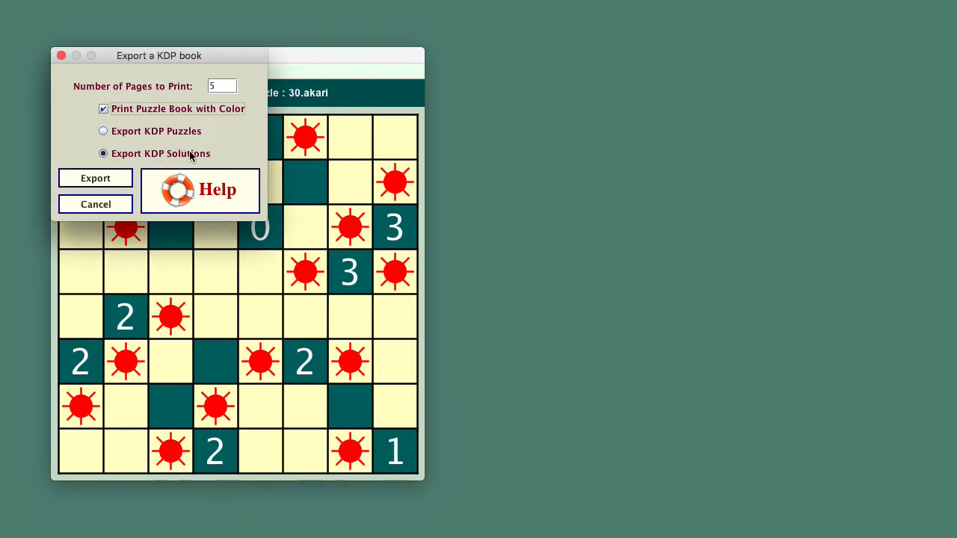
click(110, 181)
click(110, 180)
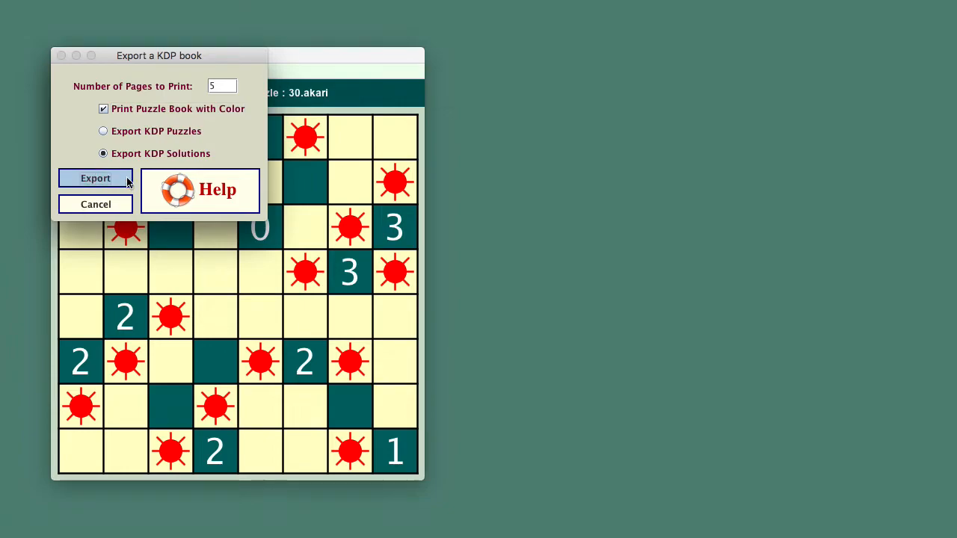
click(300, 89)
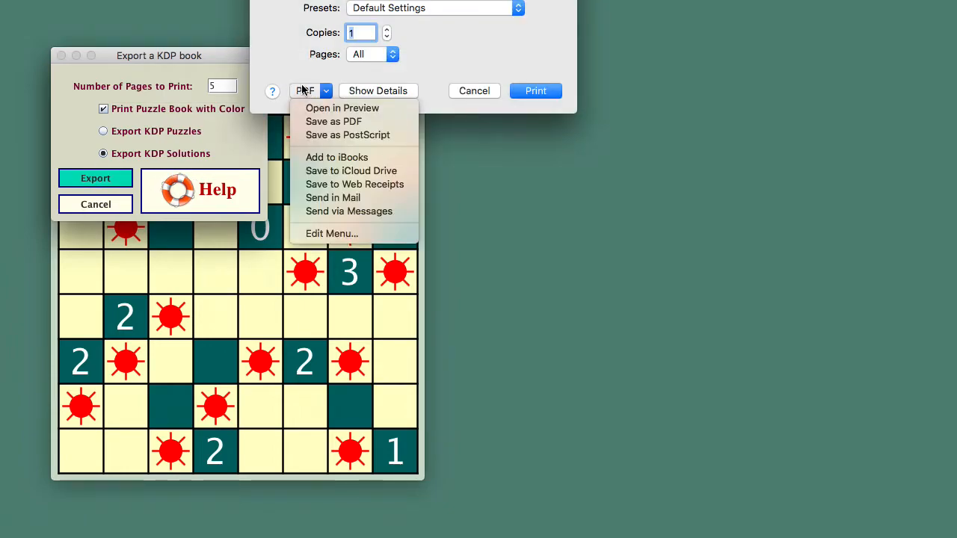
click(332, 110)
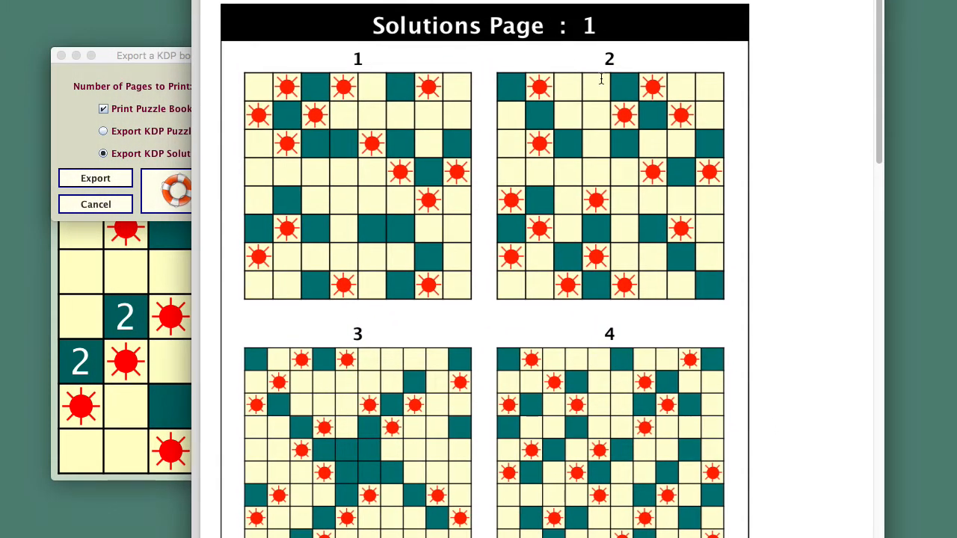
Step: Look through the colored solution pages, then close the PDF and the KDP export dialog
scroll(803, 160, down, 10)
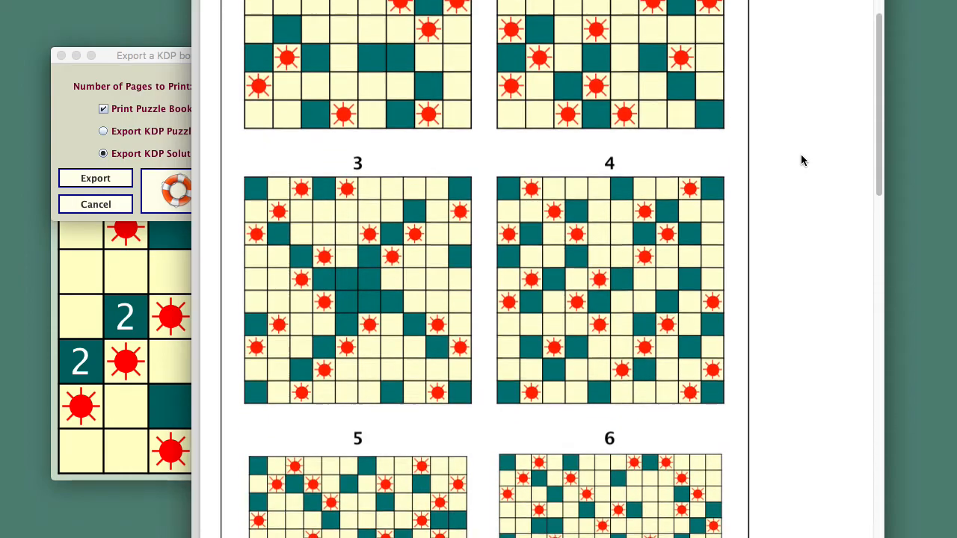
scroll(802, 161, down, 10)
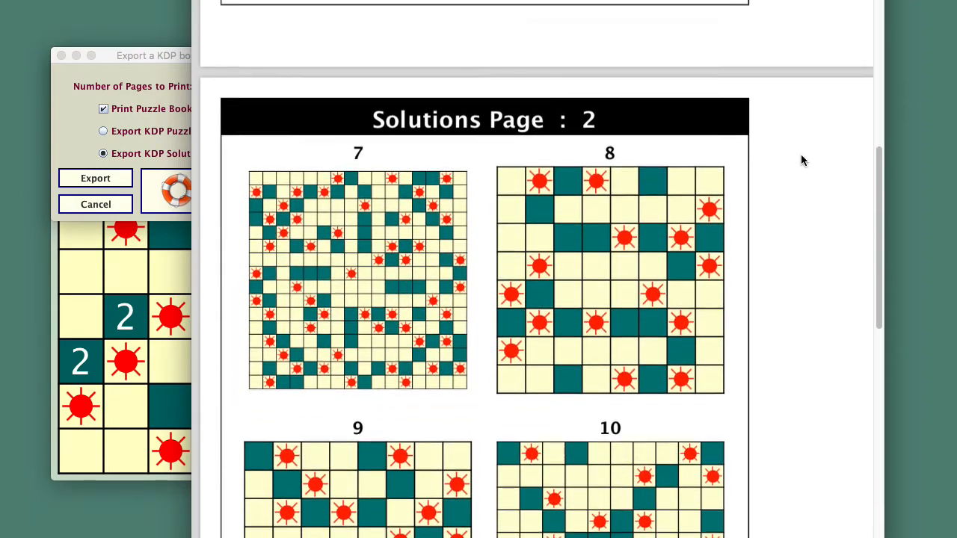
scroll(803, 161, down, 10)
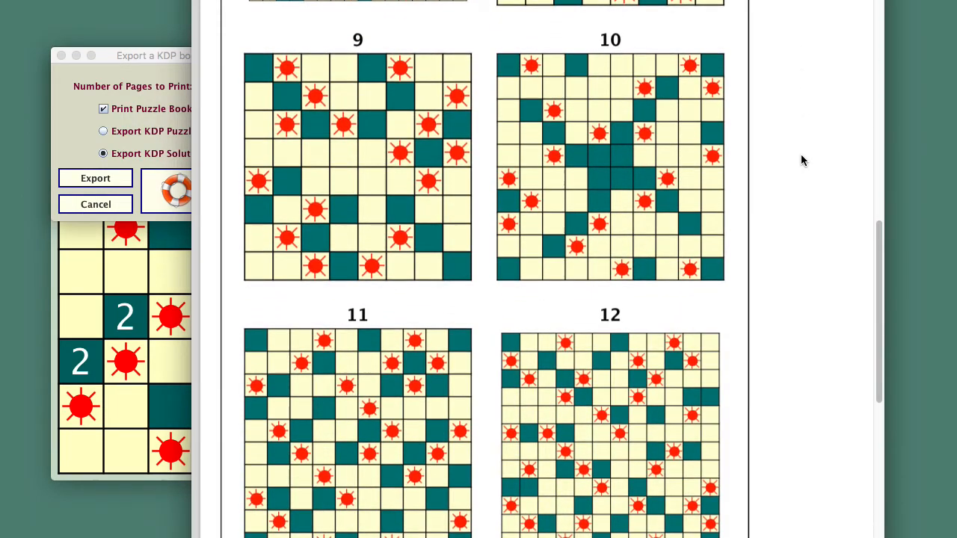
scroll(802, 161, down, 10)
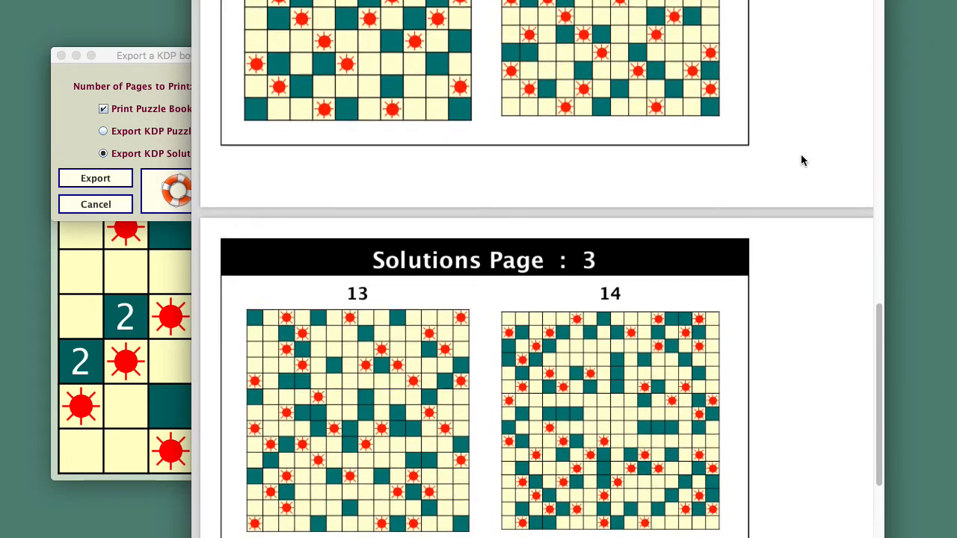
scroll(802, 161, down, 10)
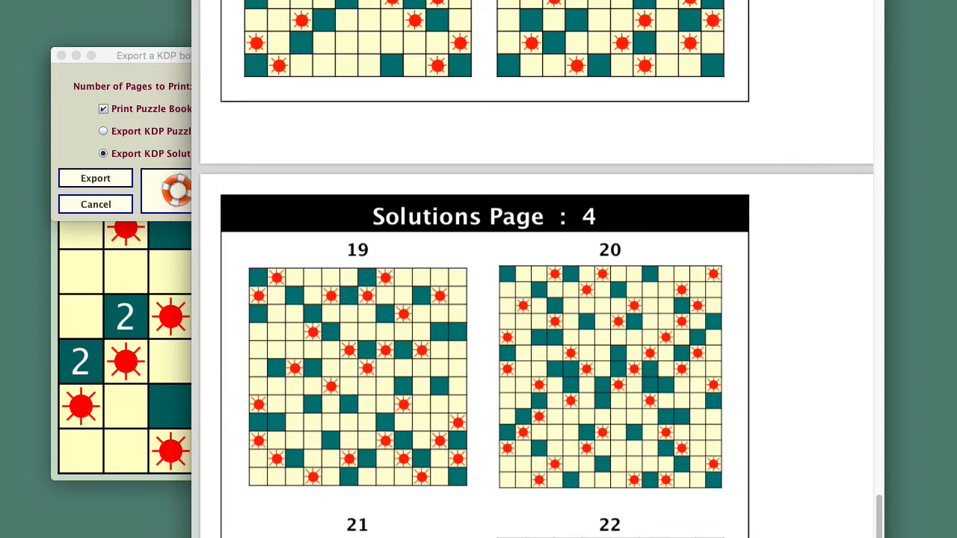
drag(382, 0, 462, 17)
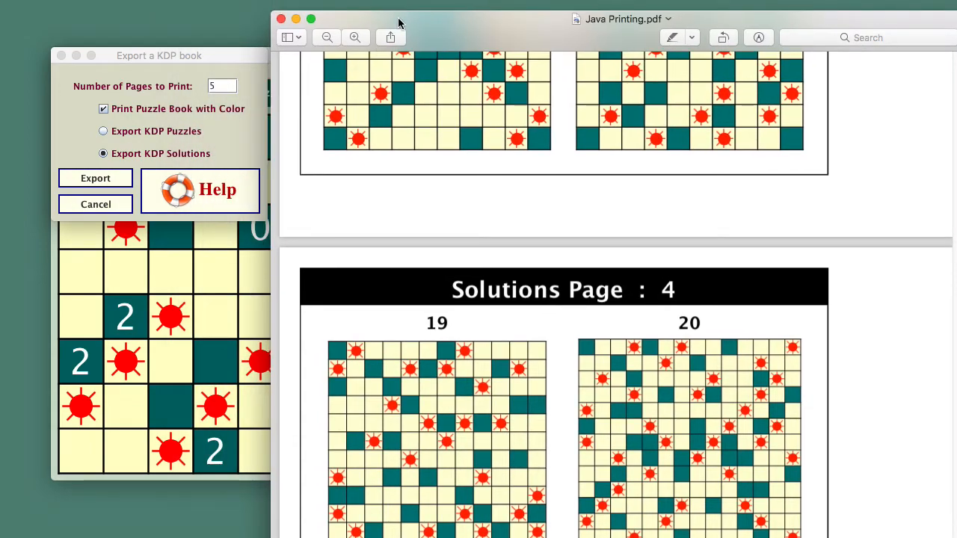
click(281, 18)
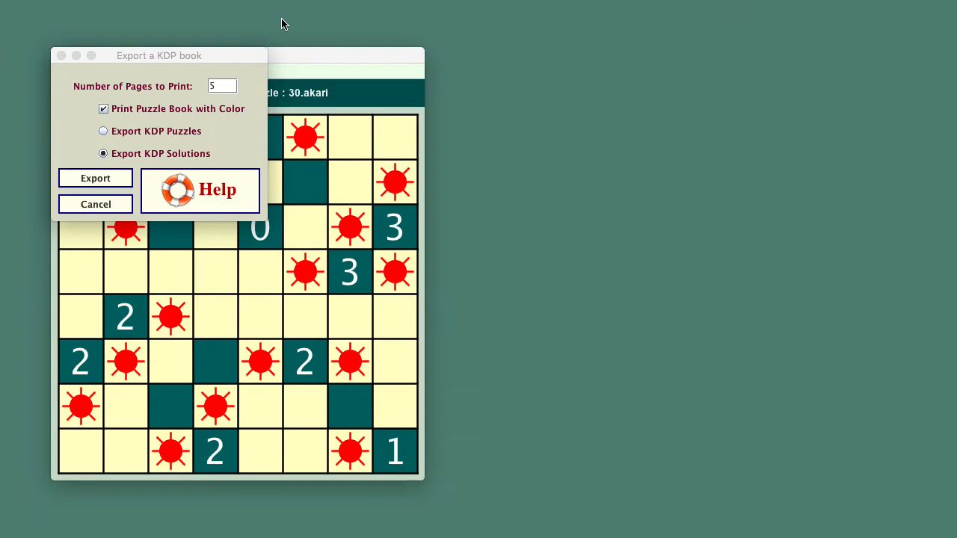
click(61, 56)
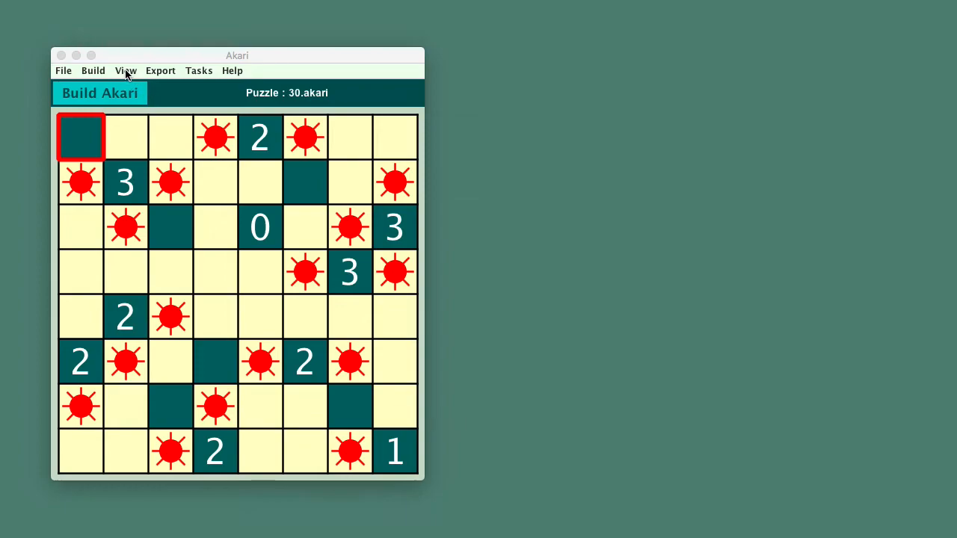
Step: Review the Akari display options for cell colors, color printing and puzzle font, and accept them as they are
click(125, 72)
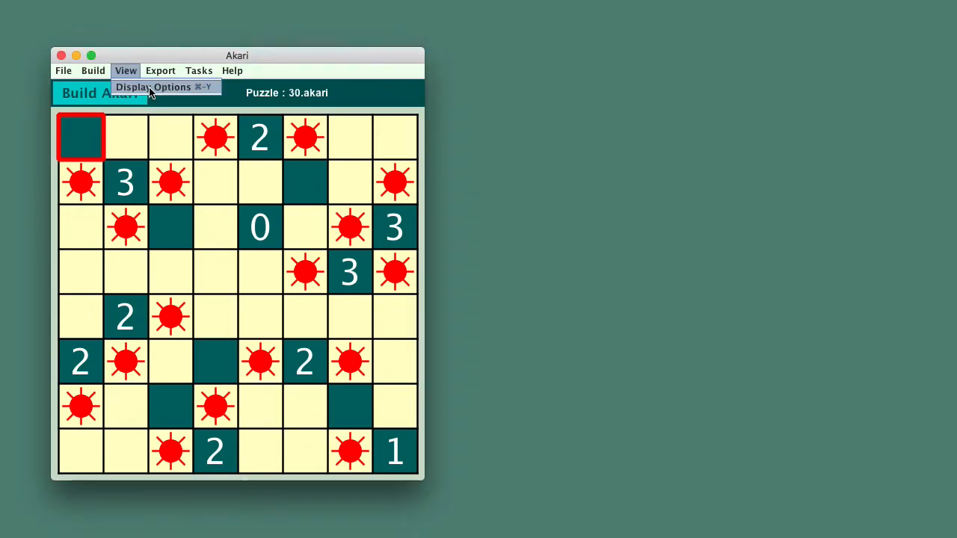
click(151, 88)
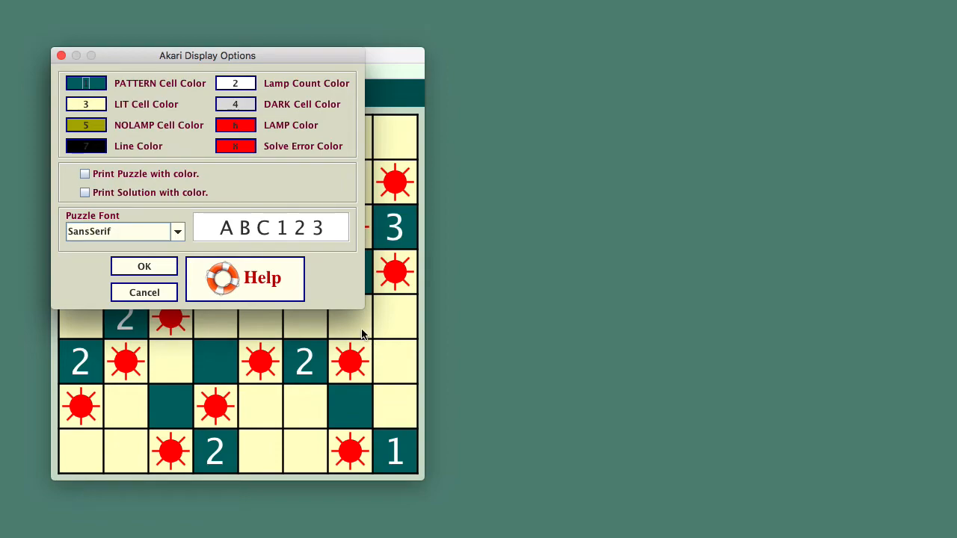
click(151, 268)
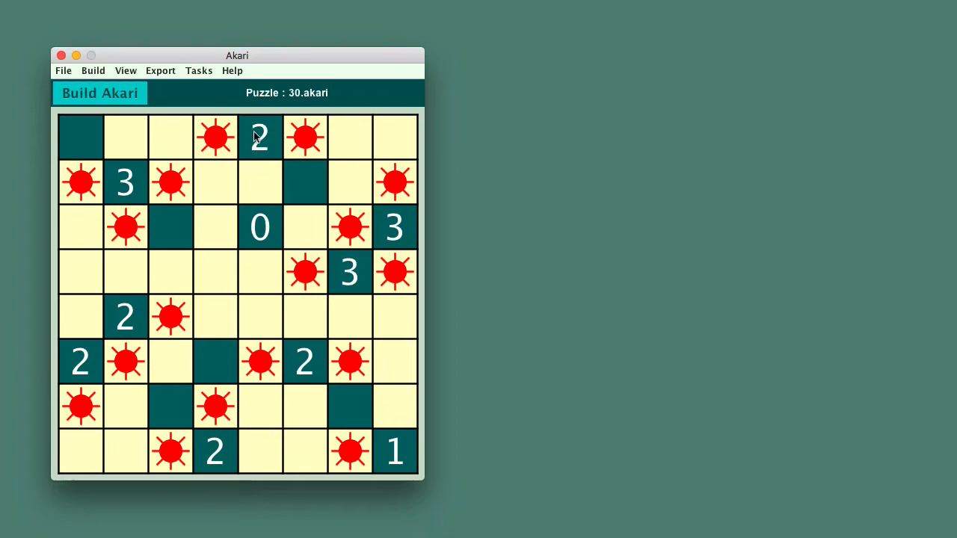
Step: Switch from building to solving Akari puzzles and load 1.akari
click(201, 74)
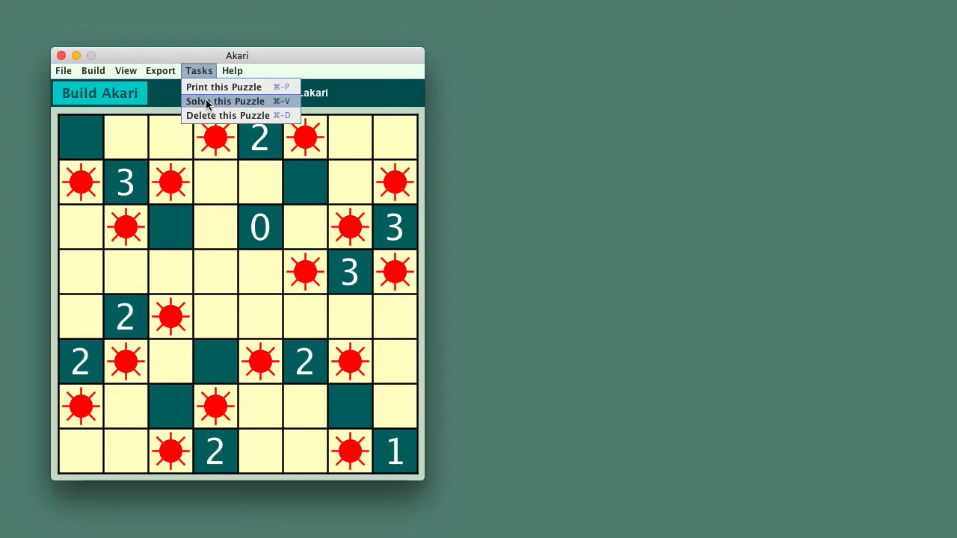
click(208, 102)
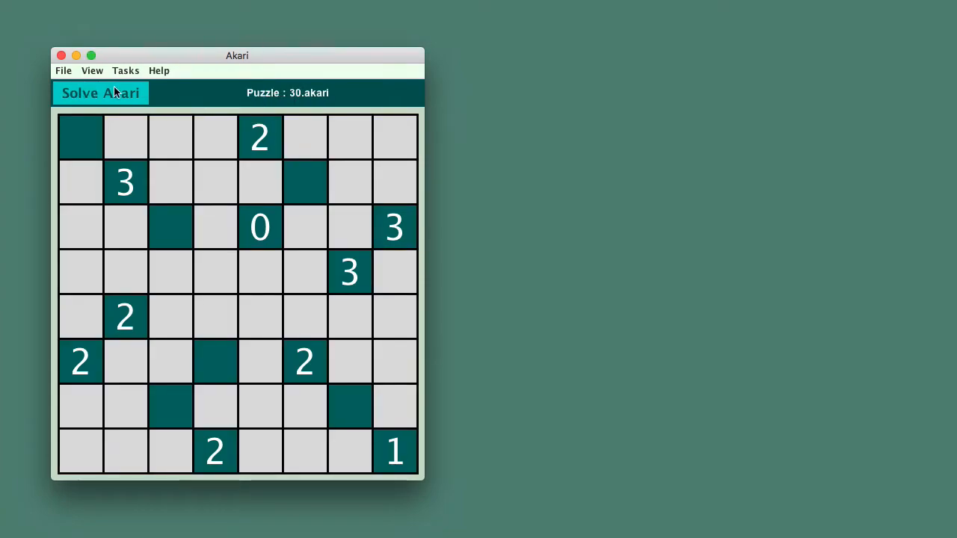
click(62, 71)
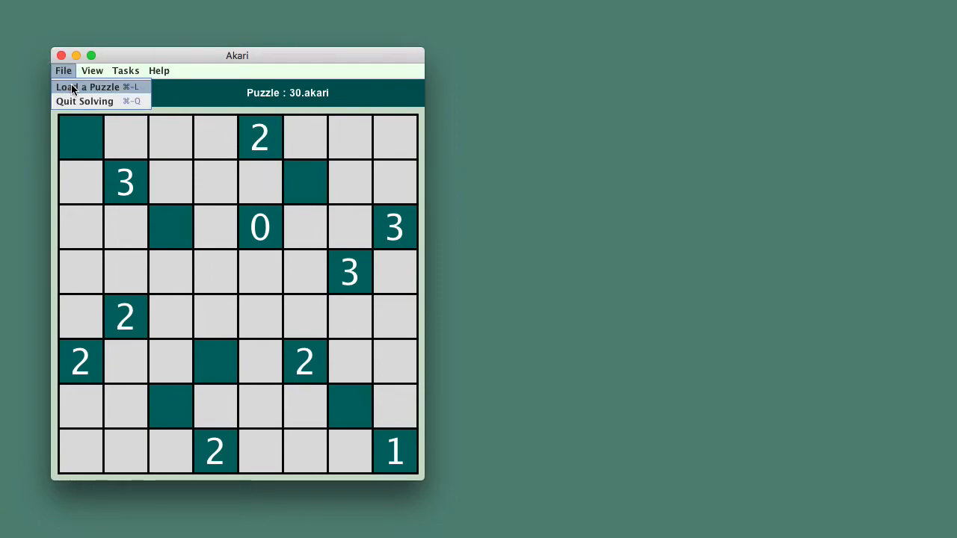
click(74, 87)
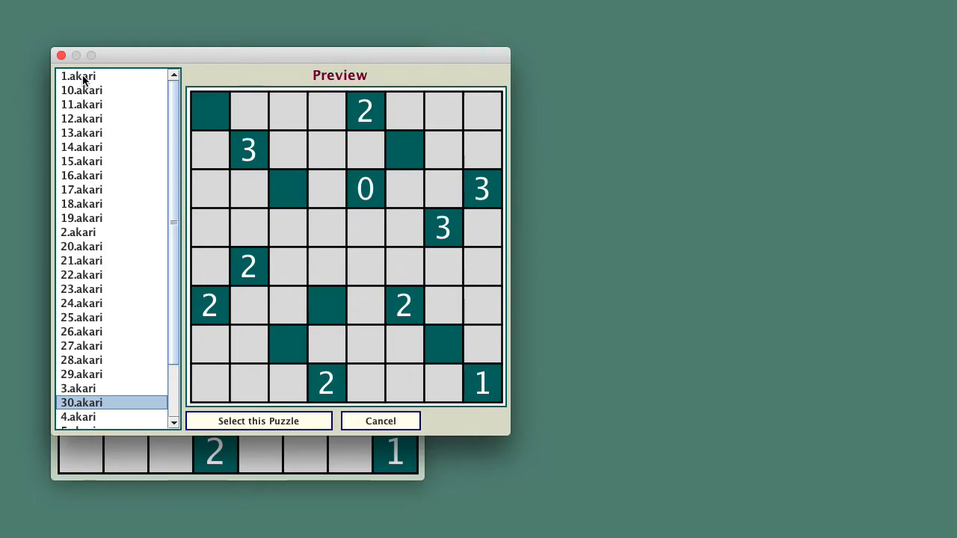
click(84, 81)
click(266, 424)
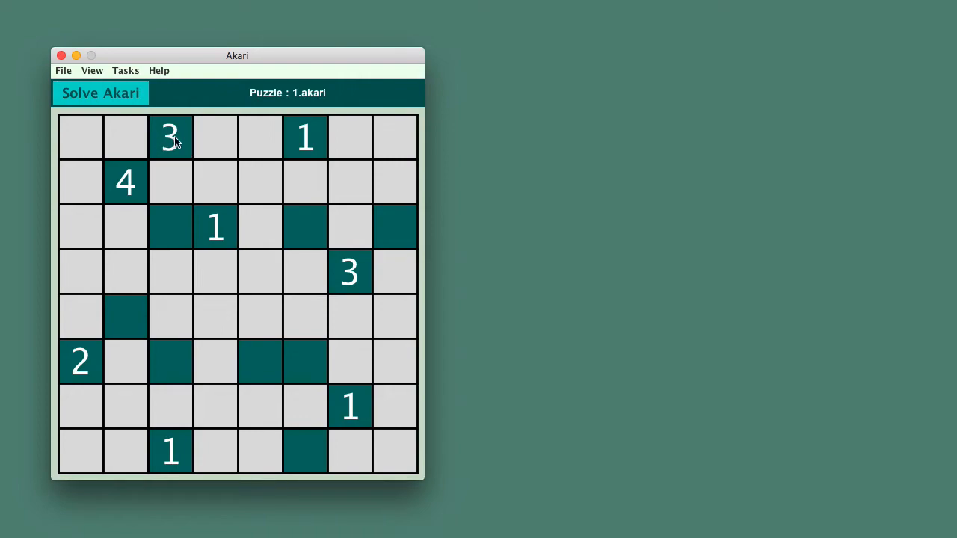
Step: Place light bulbs on both sides of and below the 3 in the top row, and one right of the top-row 1
click(122, 139)
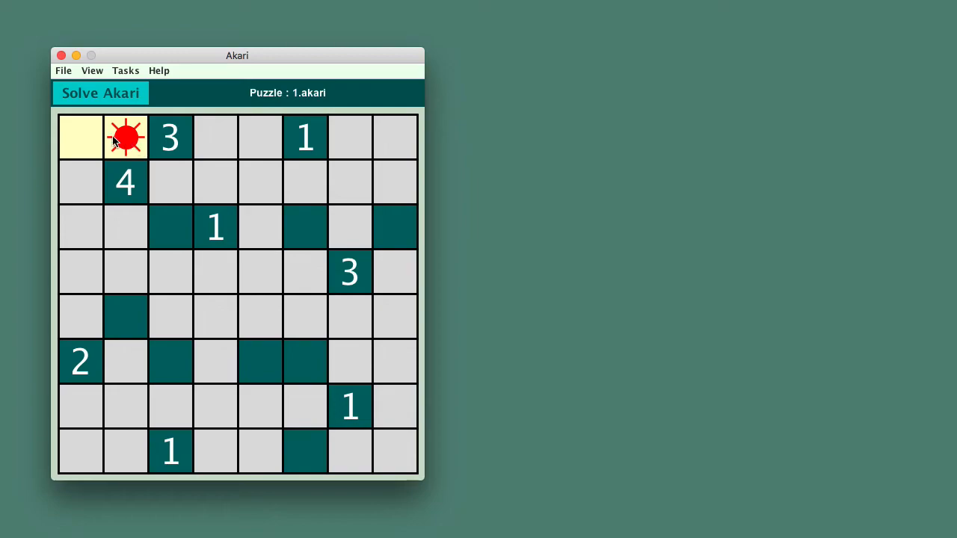
click(210, 139)
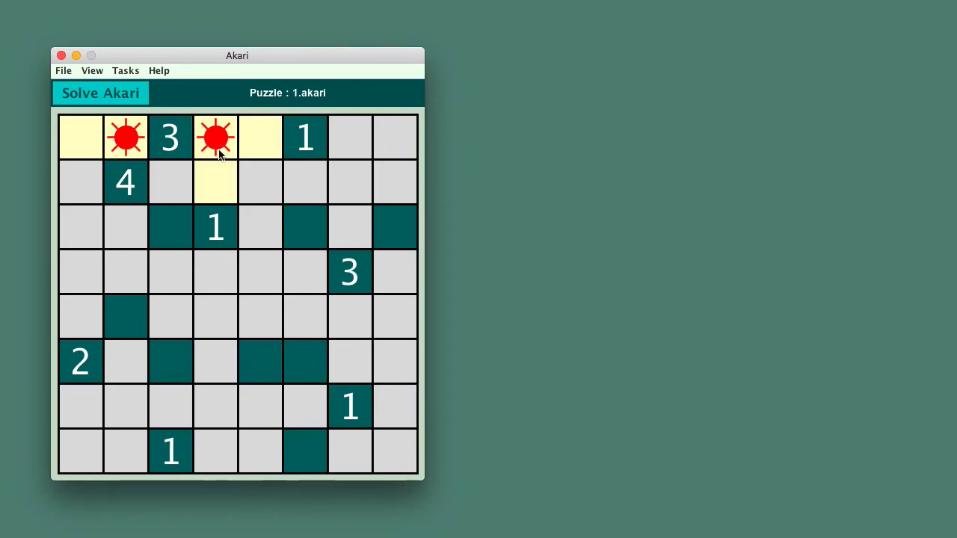
click(168, 169)
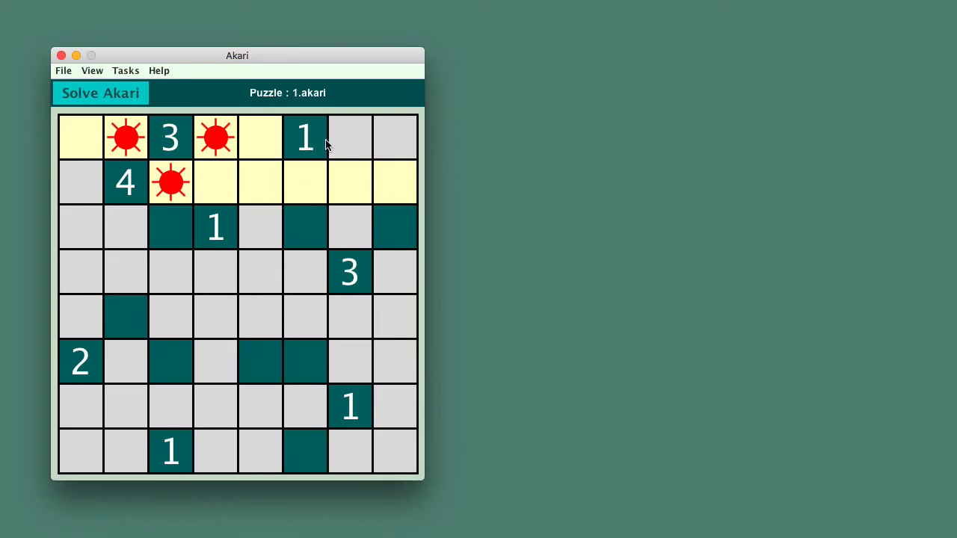
click(349, 138)
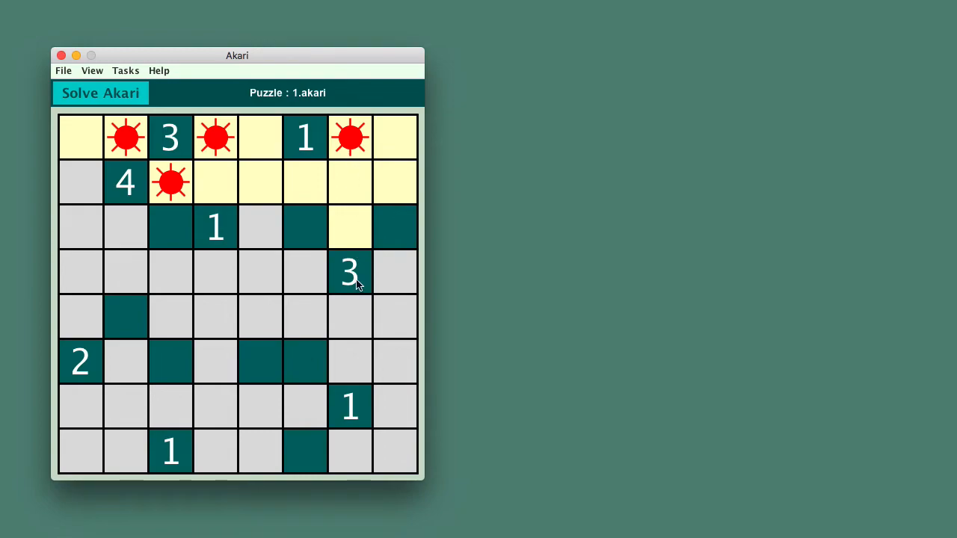
Step: Place light bulbs on both sides of and below the 3 in row 4, and one right of the 1 in row 3
click(310, 275)
click(350, 308)
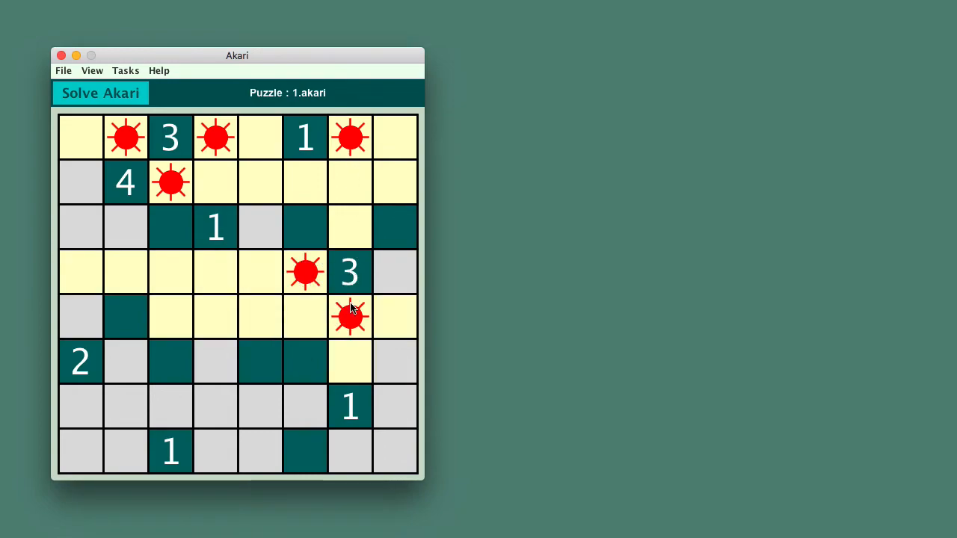
click(385, 275)
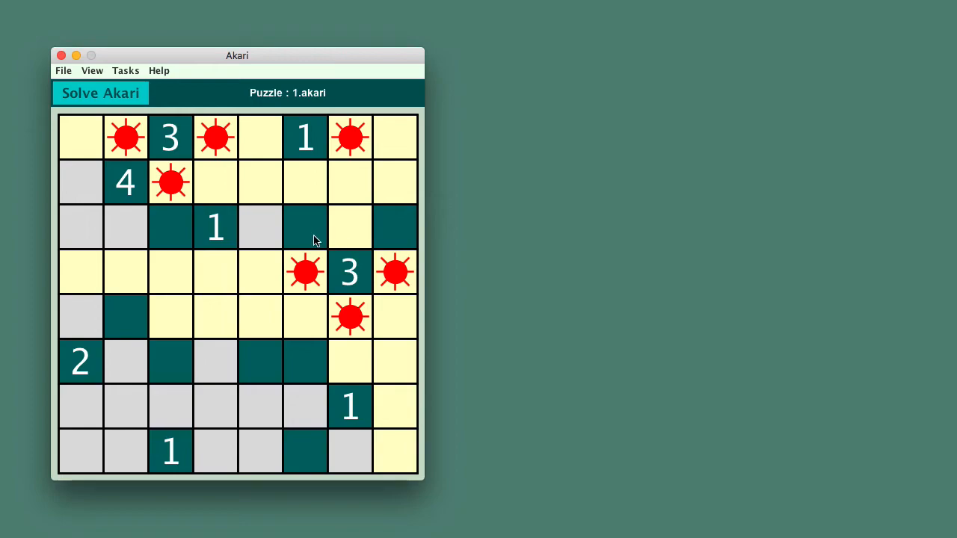
click(250, 229)
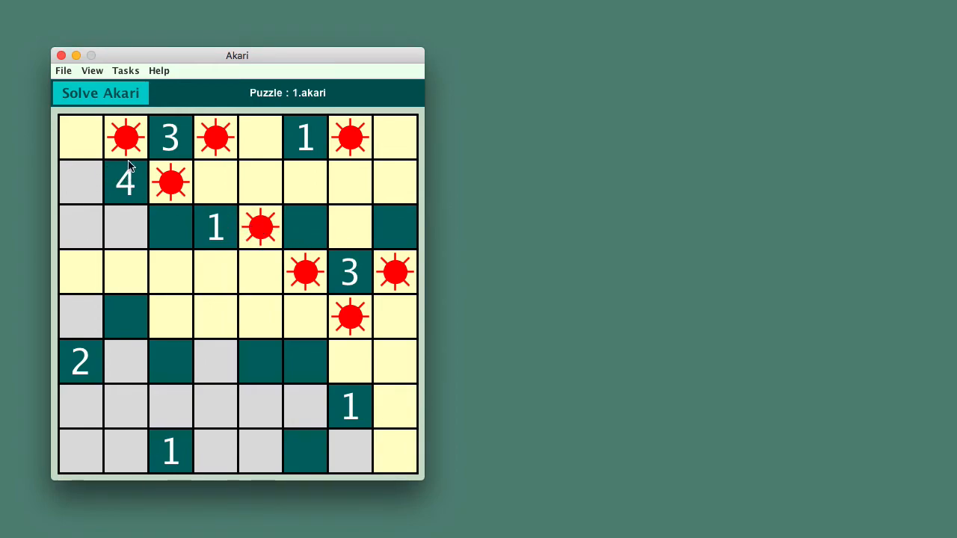
Step: Place light bulbs left of and below the 4 in row 2, and below and right of the 2 in row 6
click(71, 176)
click(113, 216)
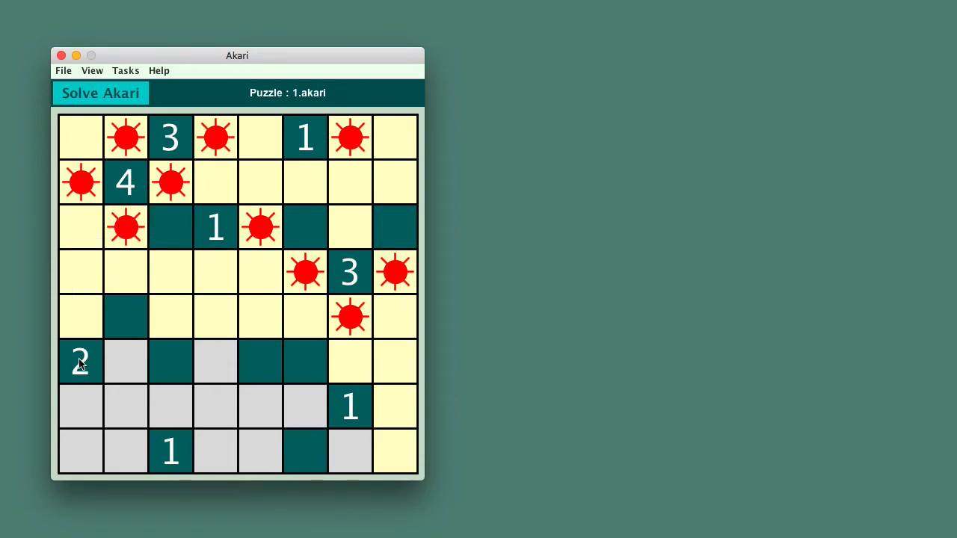
click(70, 409)
click(124, 363)
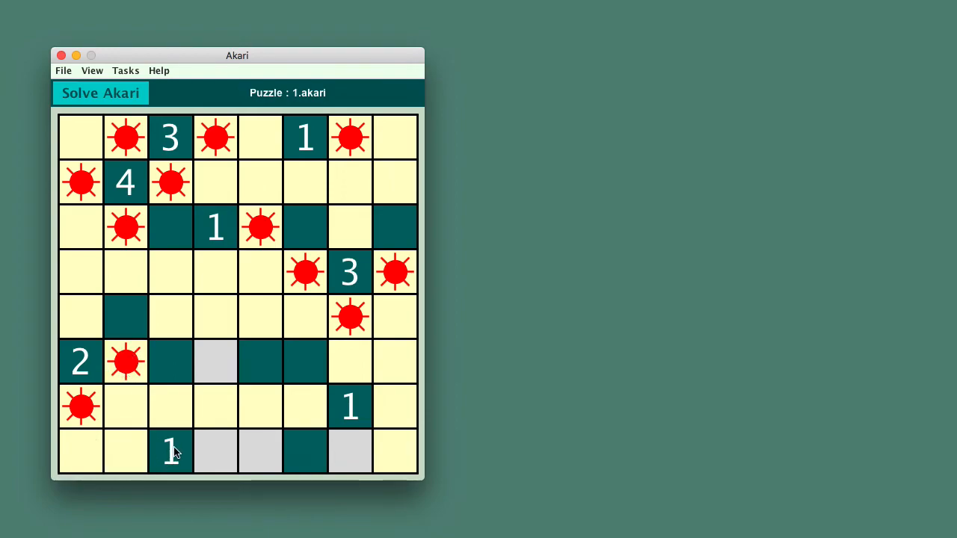
Step: Place the last light bulbs right of the bottom-row 1 and below the 1 in row 7, and dismiss the resulting message
click(223, 453)
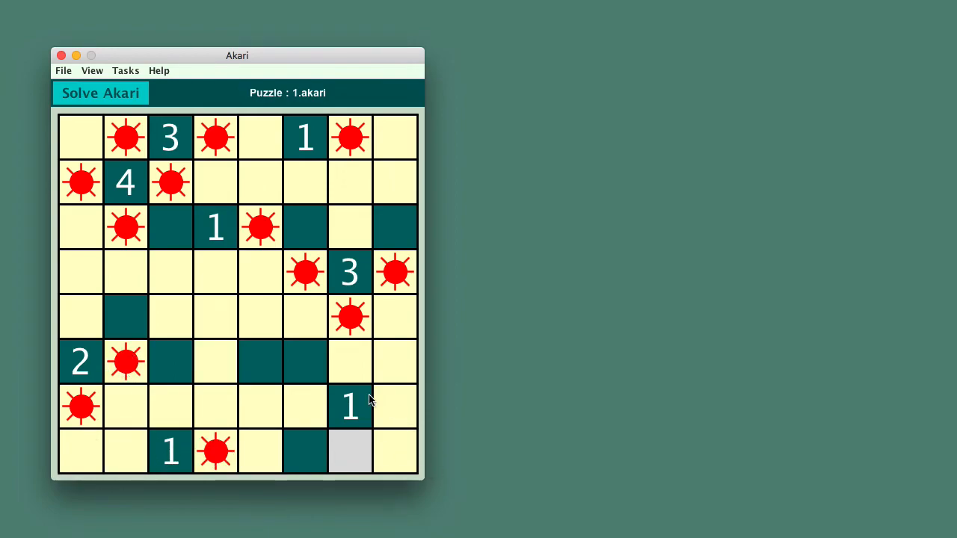
click(349, 450)
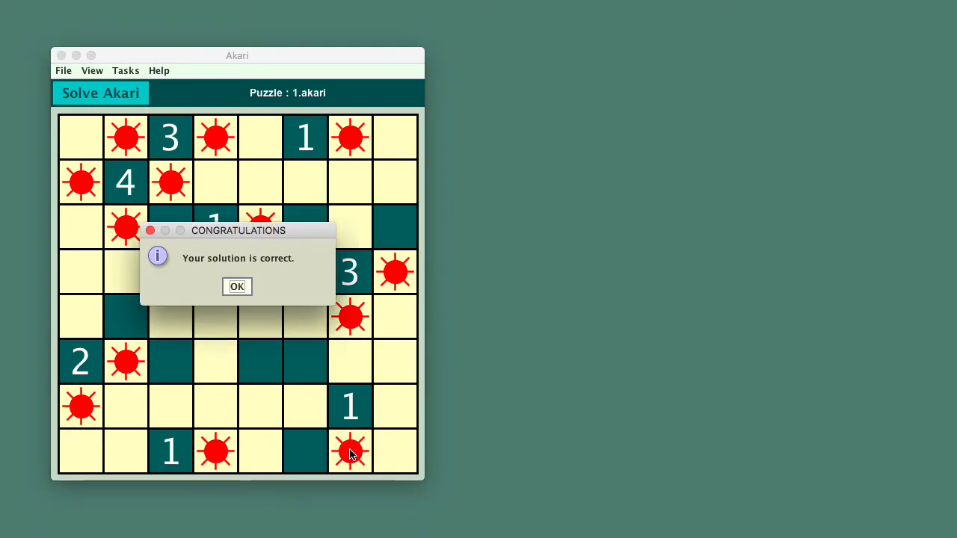
click(237, 288)
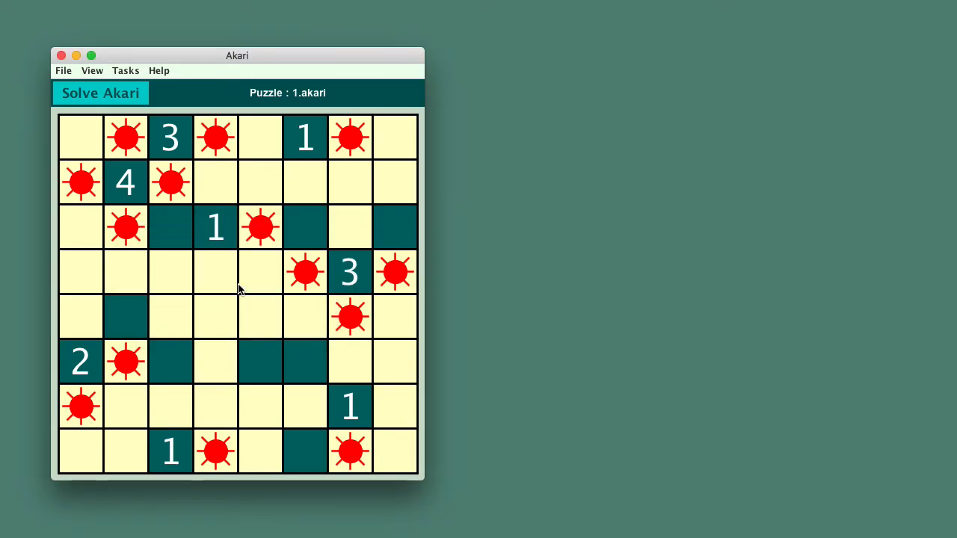